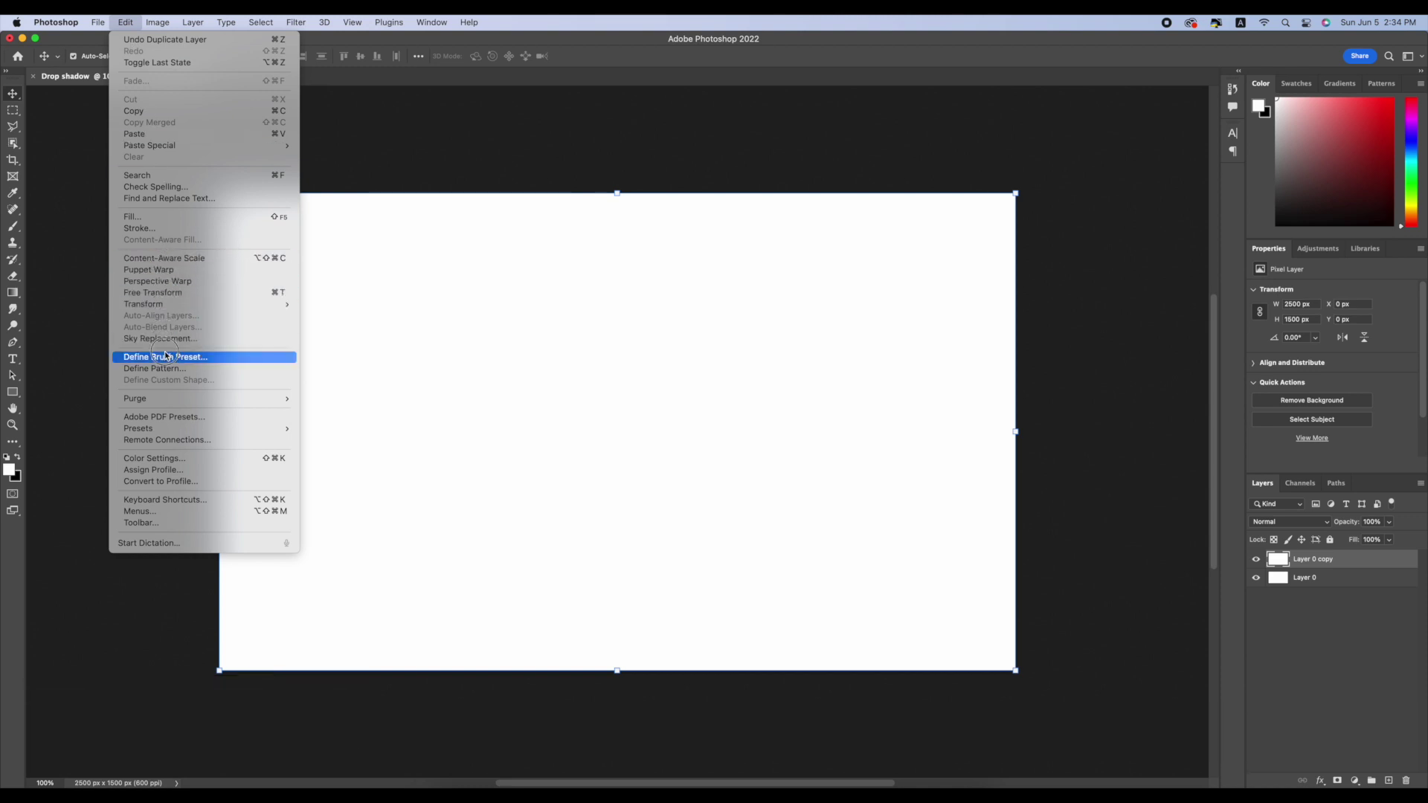
Skew Layer 0 copy so its right edge becomes a diagonal from near the canvas's upper-left corner to near its lower-right corner.
mouse_move(157, 307)
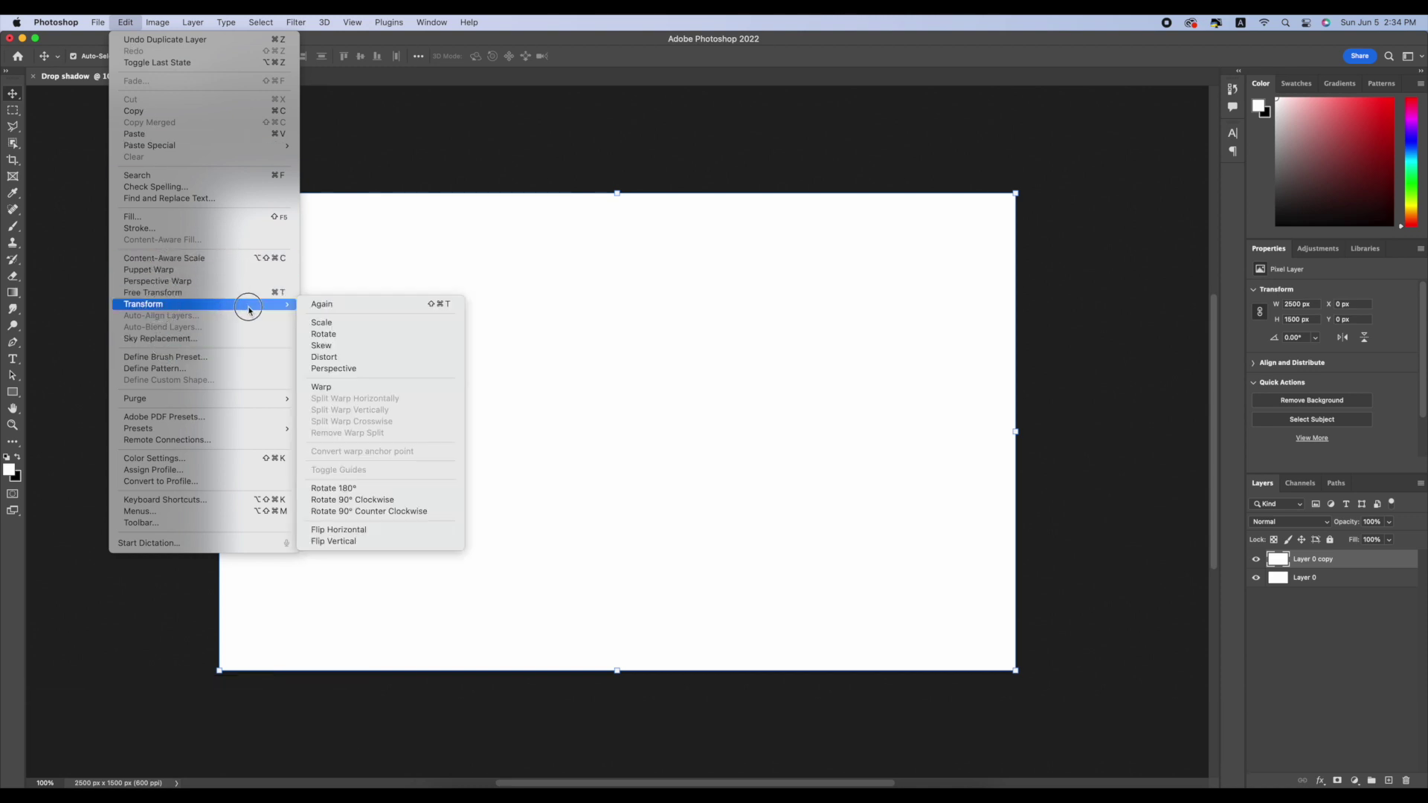
left_click(325, 346)
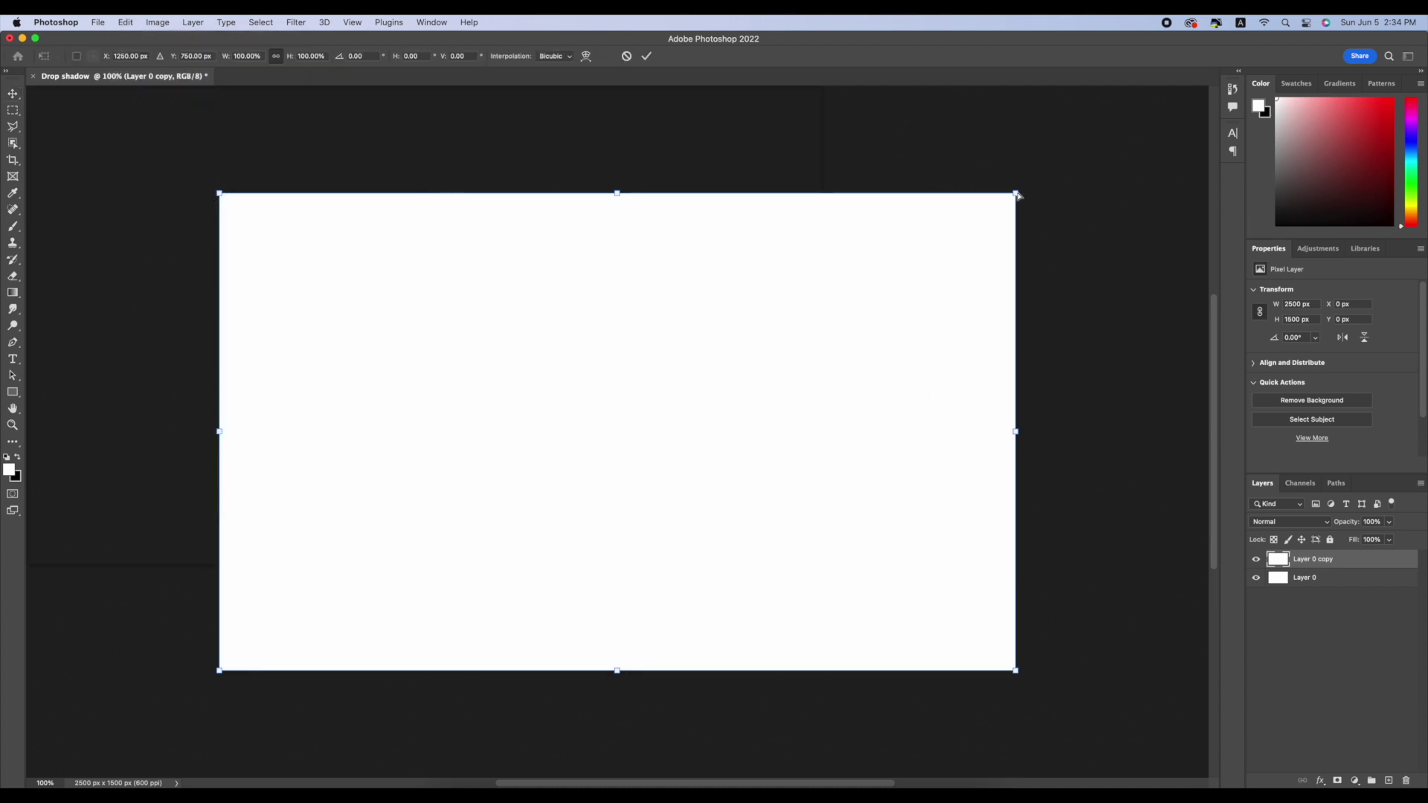
left_click_drag(1016, 193, 332, 217)
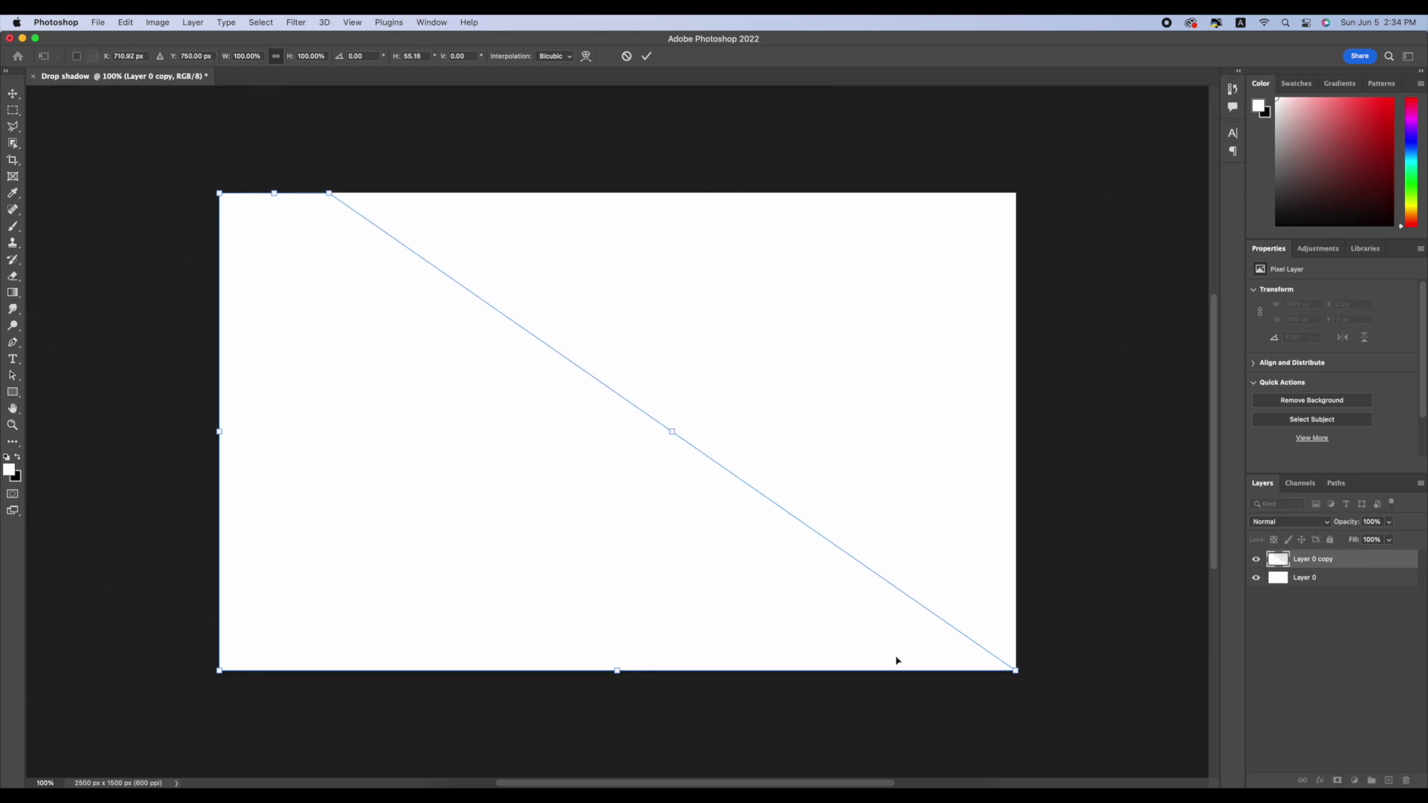
left_click_drag(1014, 671, 934, 676)
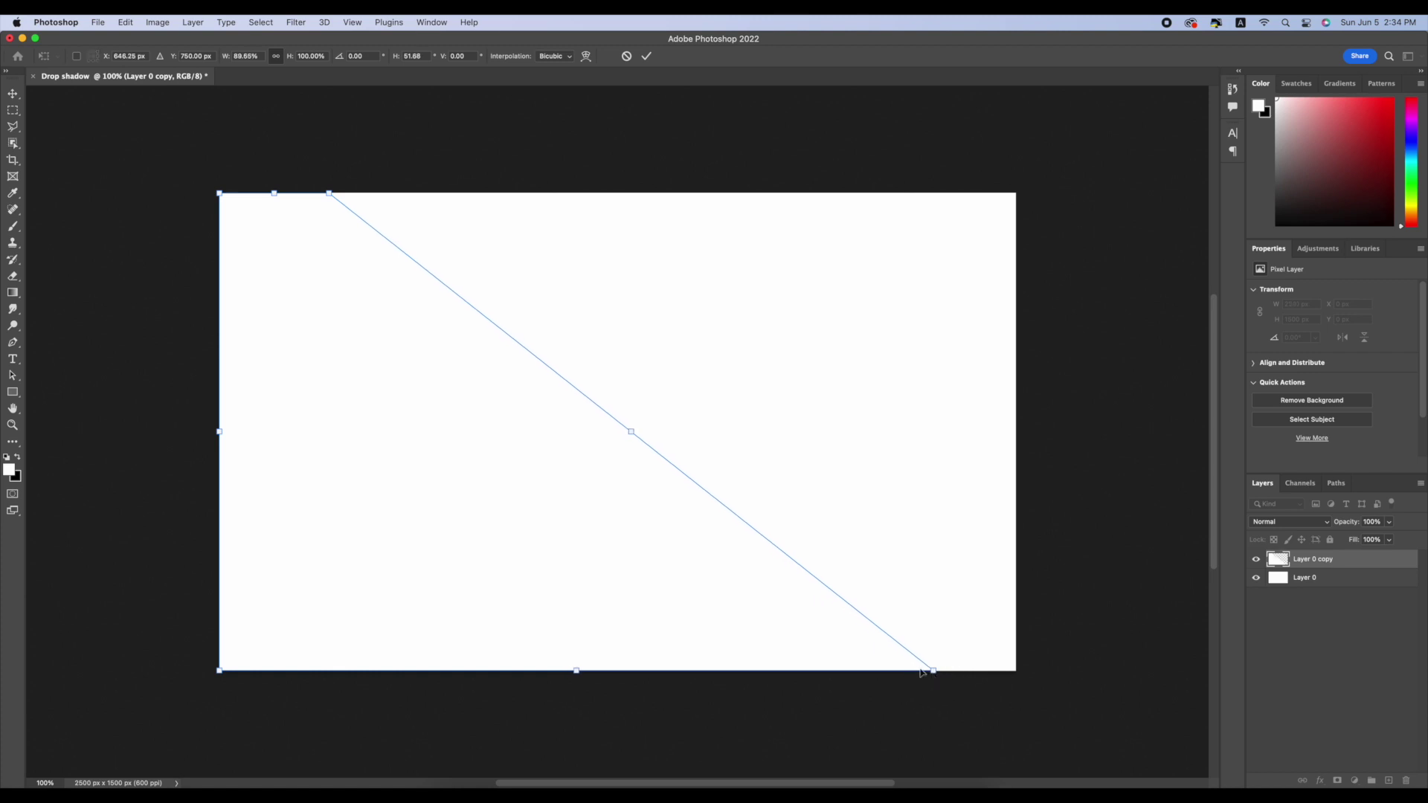
left_click(646, 56)
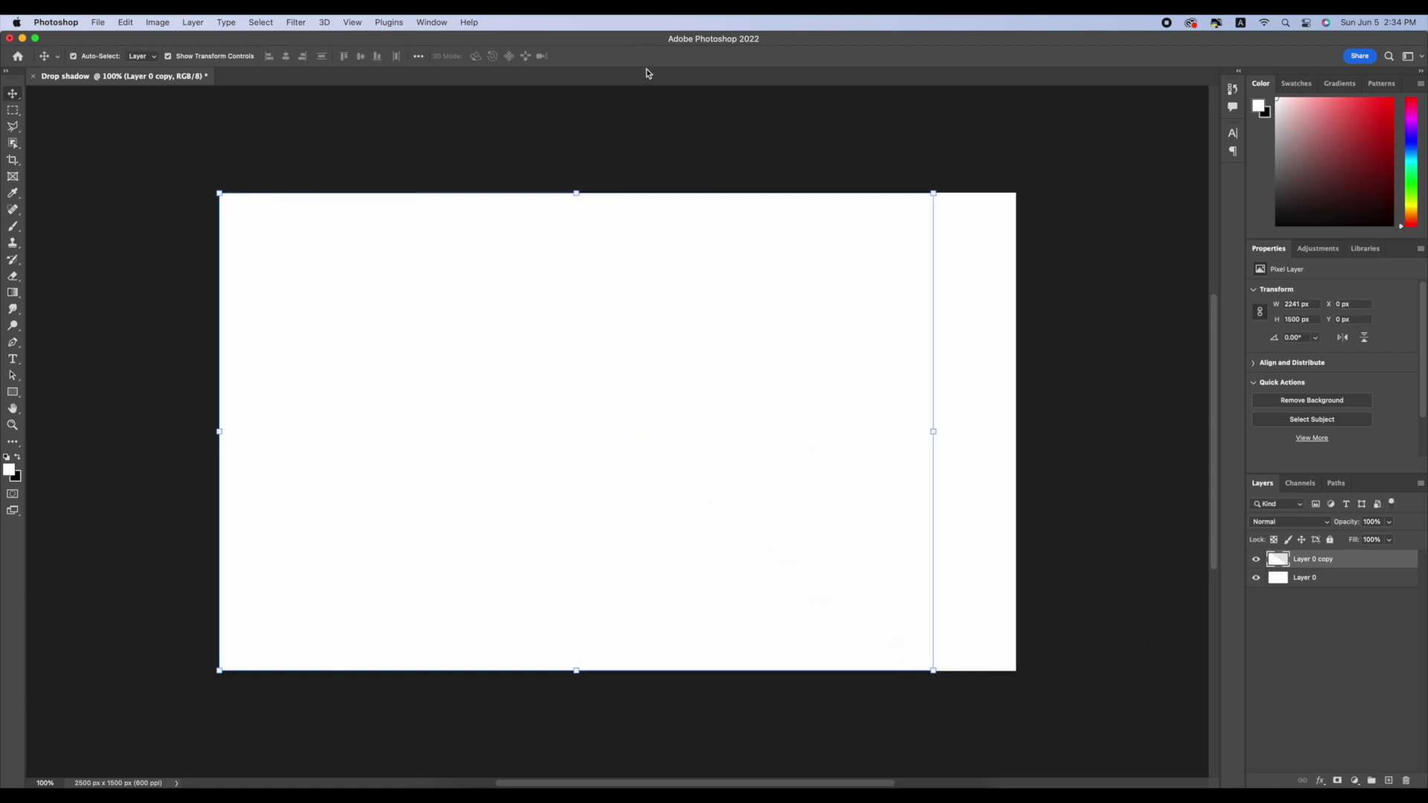
Apply a Drop Shadow effect to Layer 0 copy with the existing settings.
right_click(1305, 568)
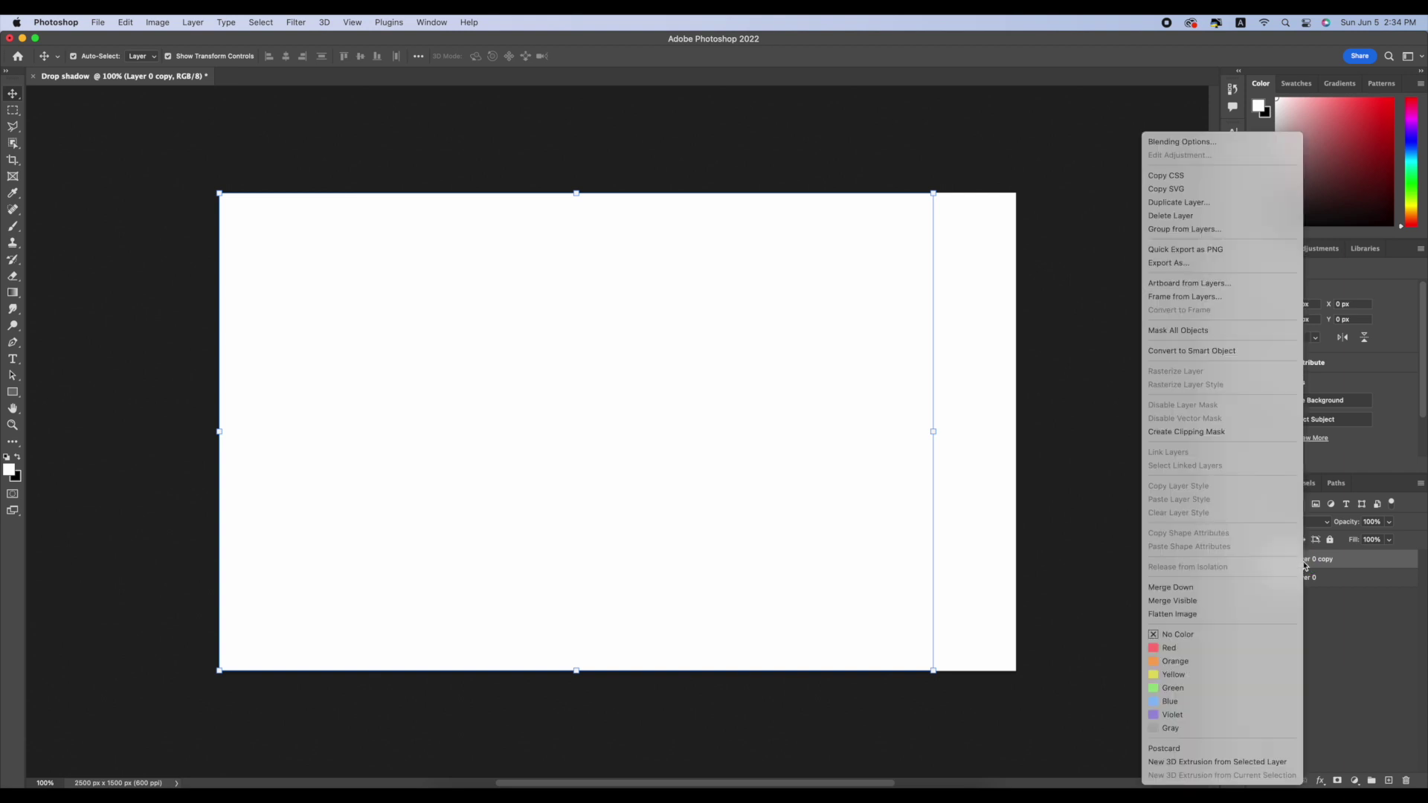
left_click(1178, 143)
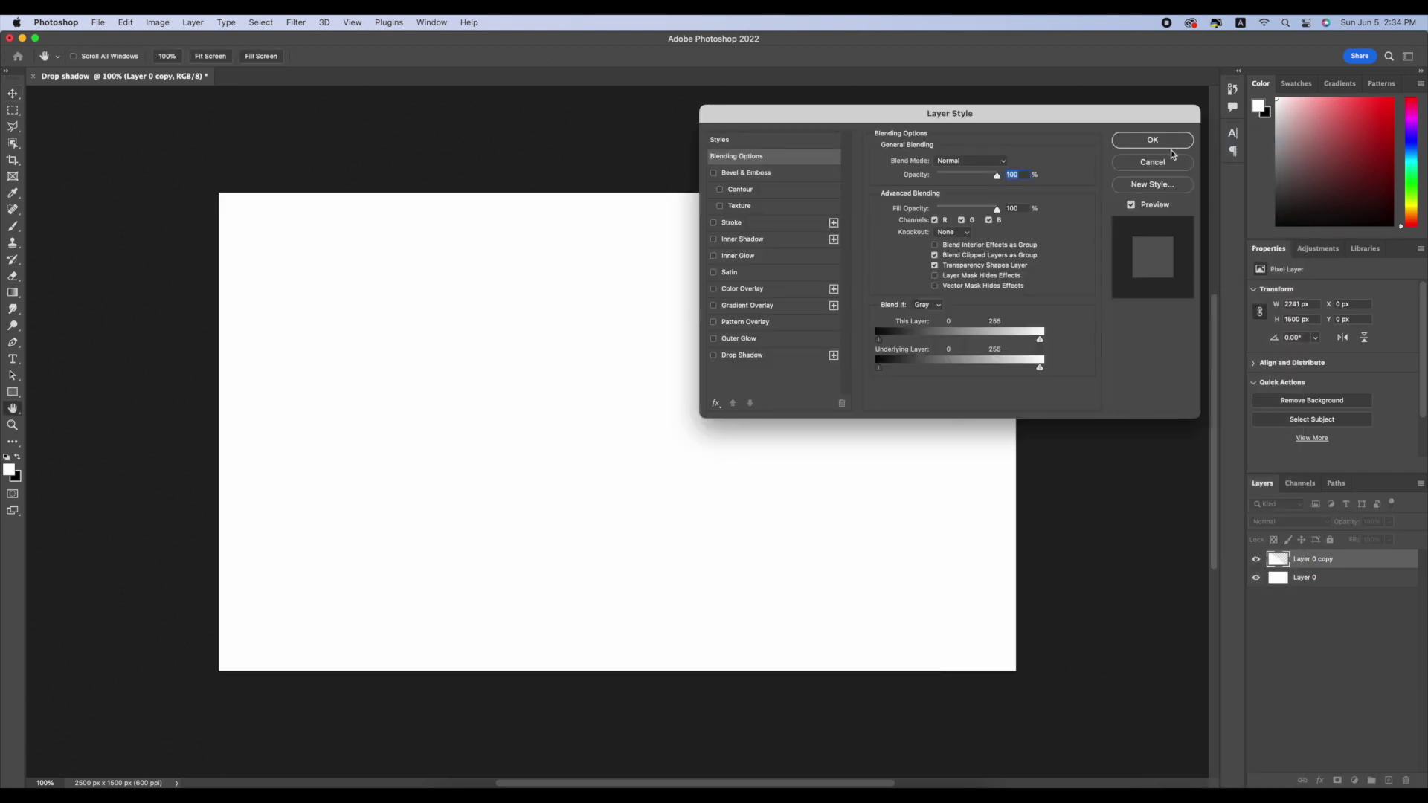
left_click(714, 356)
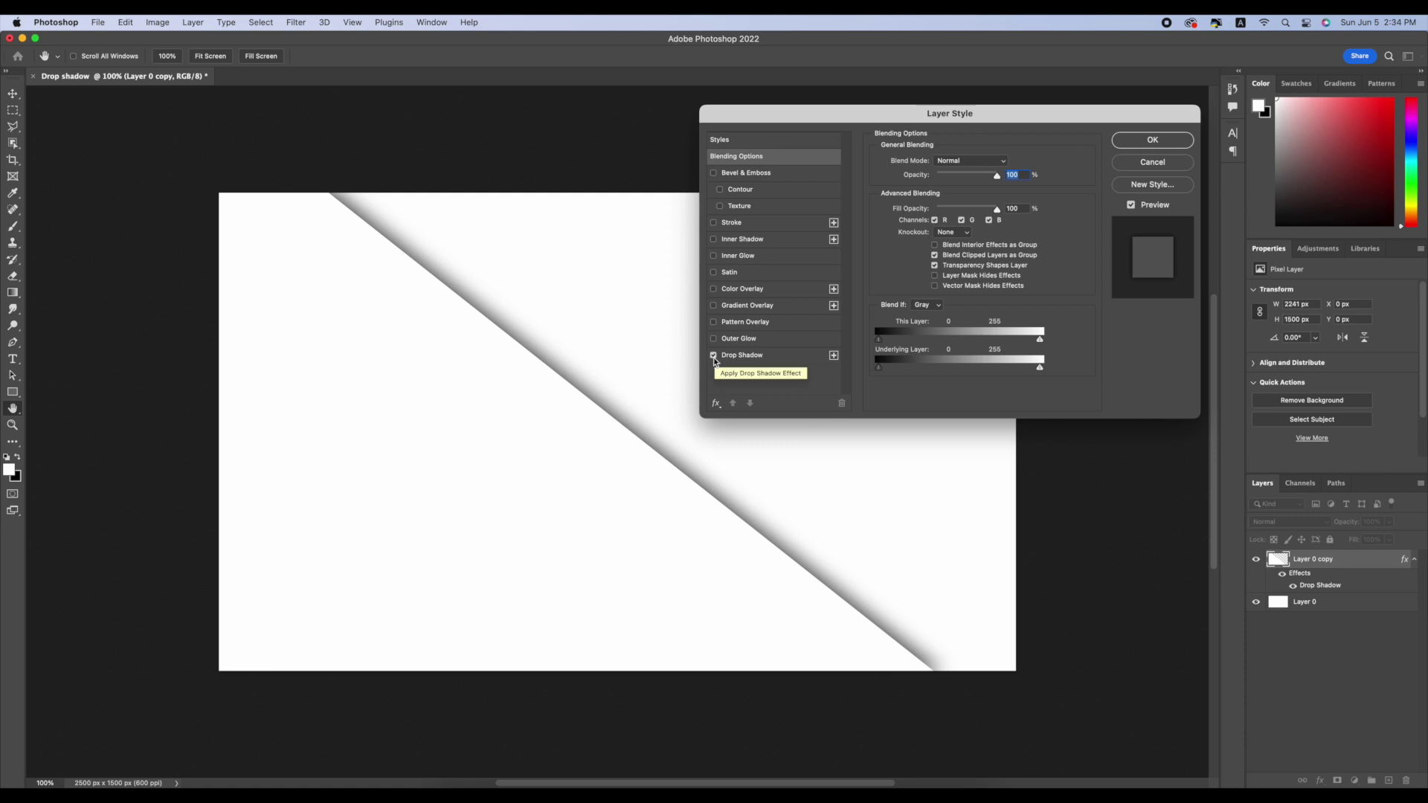
left_click(1142, 147)
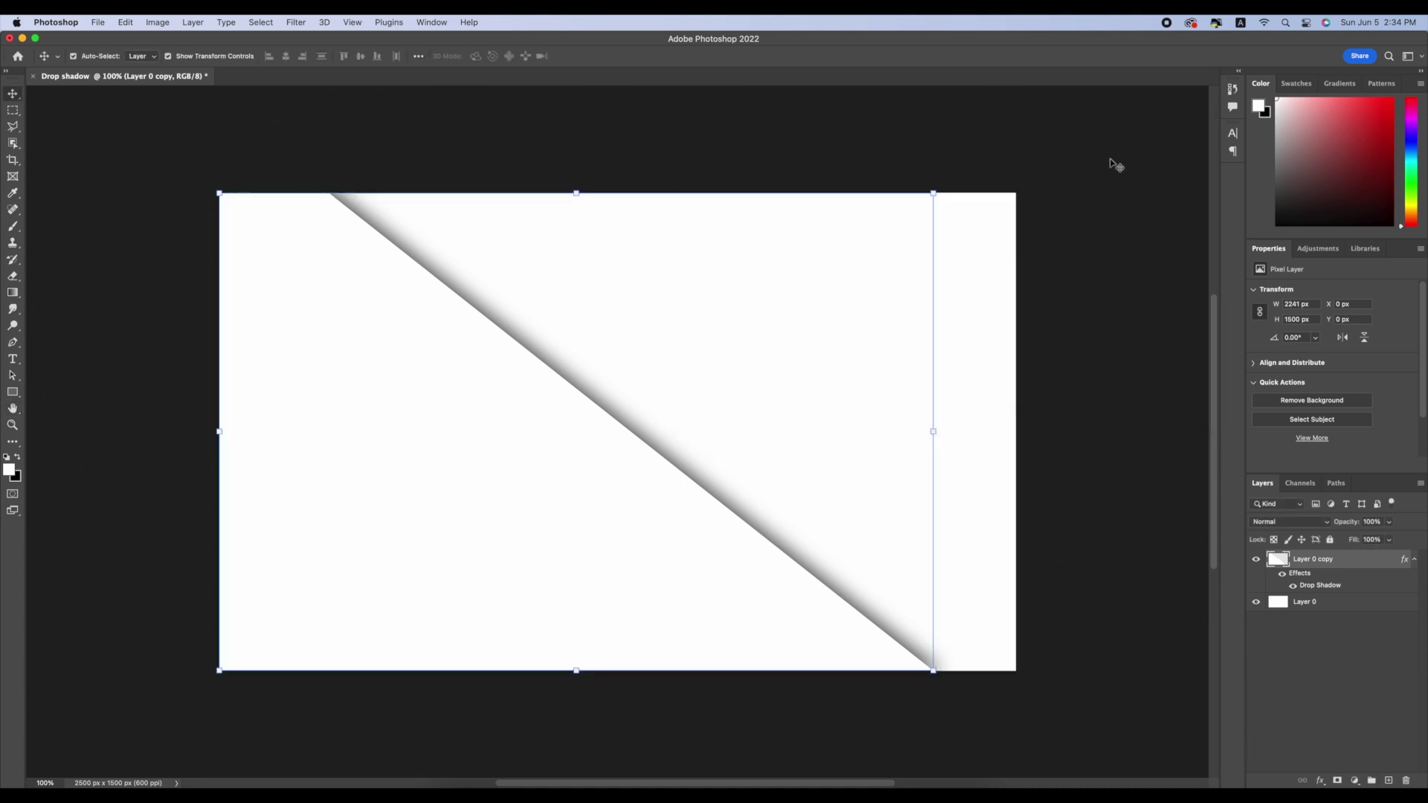
Separate the drop shadow of Layer 0 copy into its own layer.
right_click(1414, 563)
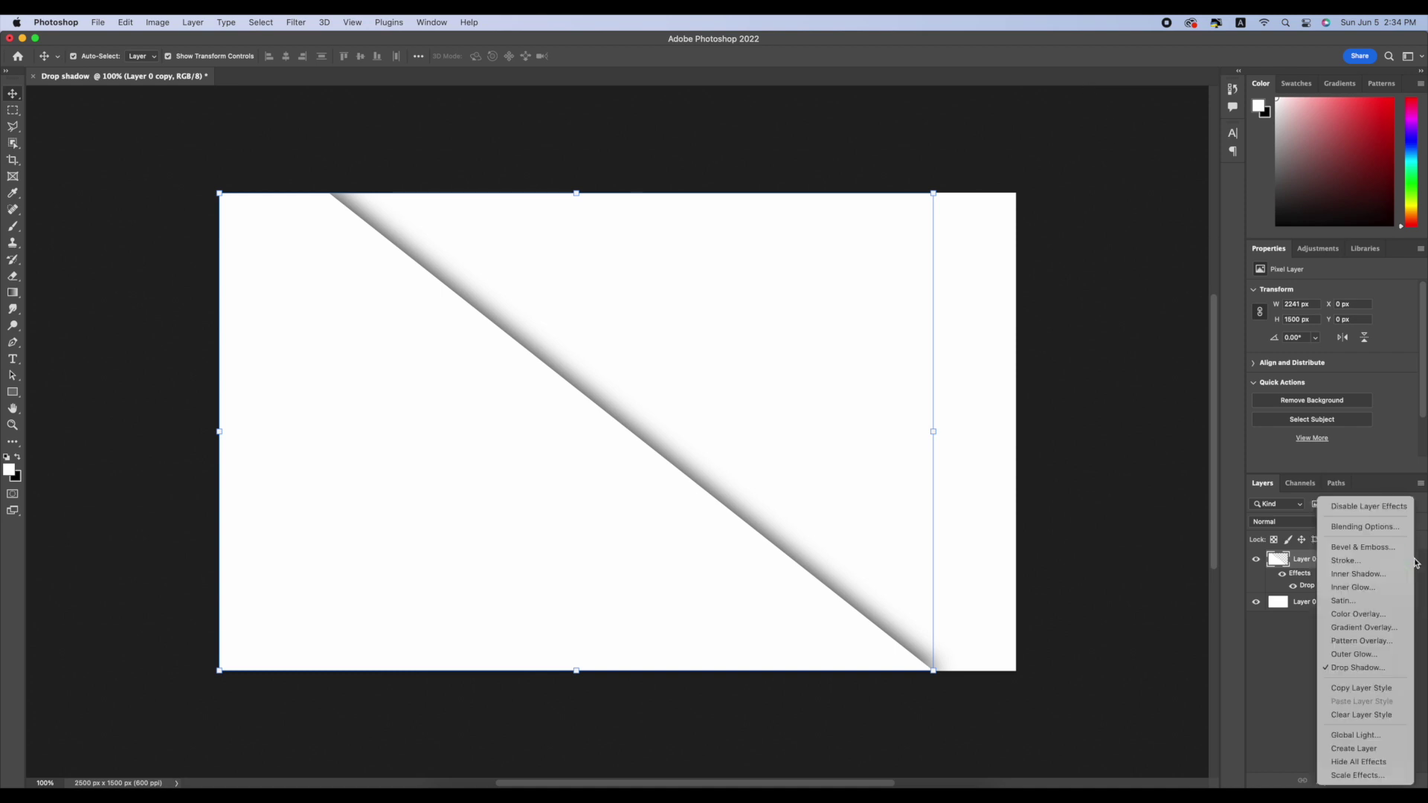
left_click(1356, 751)
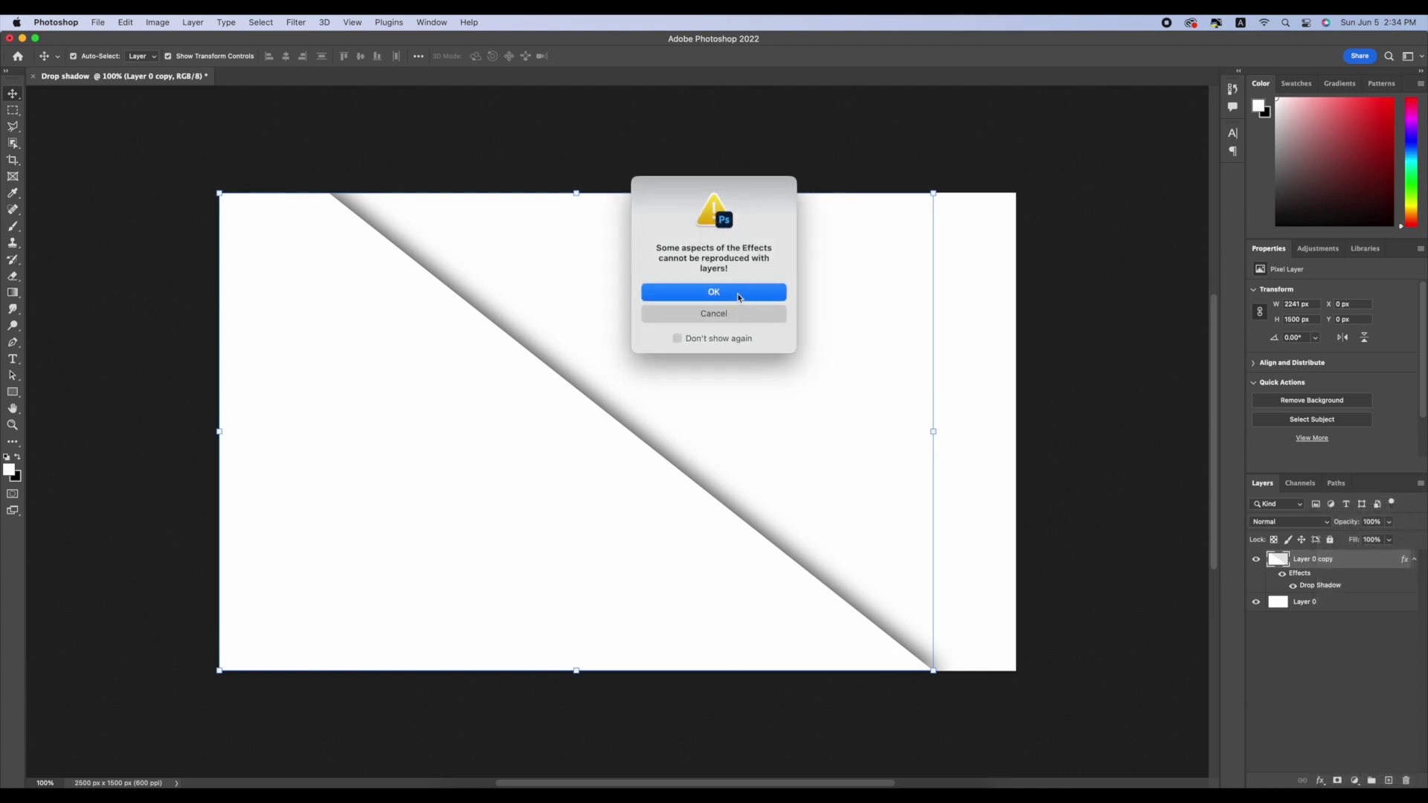
left_click(739, 296)
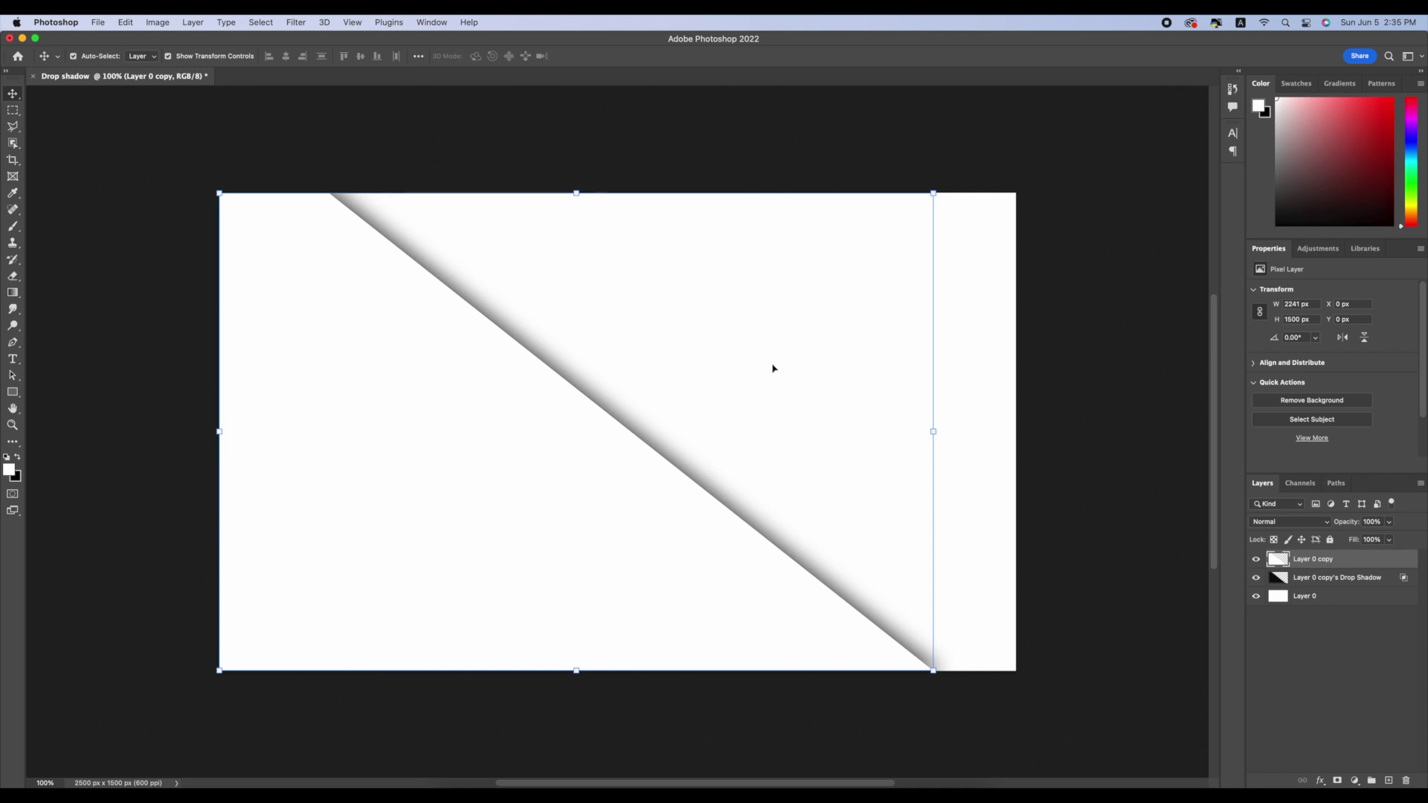
Paint white with the Brush tool on Layer 0 copy over both ends of the diagonal shadow, leaving only its middle section.
left_click(15, 228)
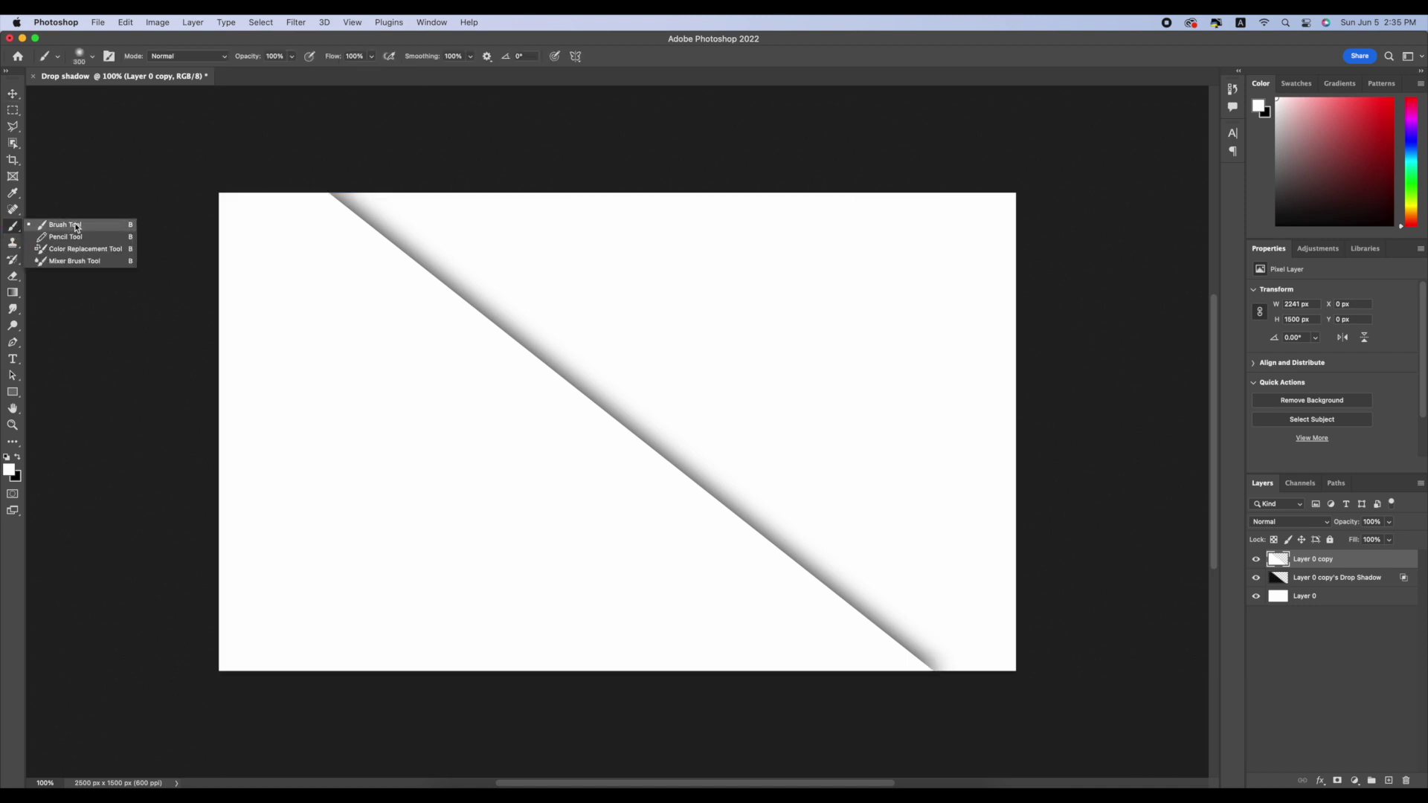
left_click(56, 224)
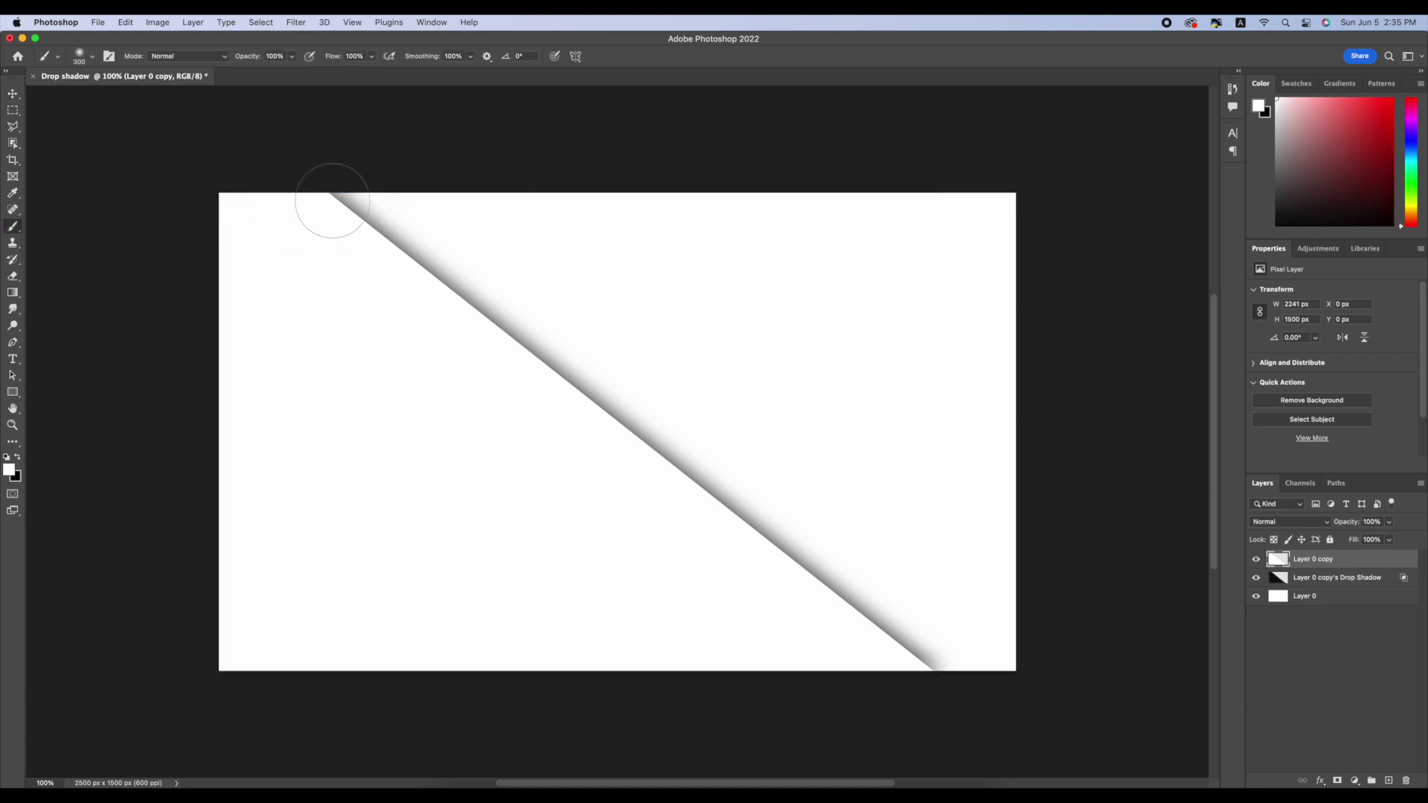
left_click(333, 201)
mouse_move(334, 202)
left_mouse_down()
mouse_move(476, 322)
mouse_move(341, 214)
mouse_move(456, 290)
mouse_move(516, 283)
mouse_move(462, 306)
mouse_move(532, 269)
left_mouse_up()
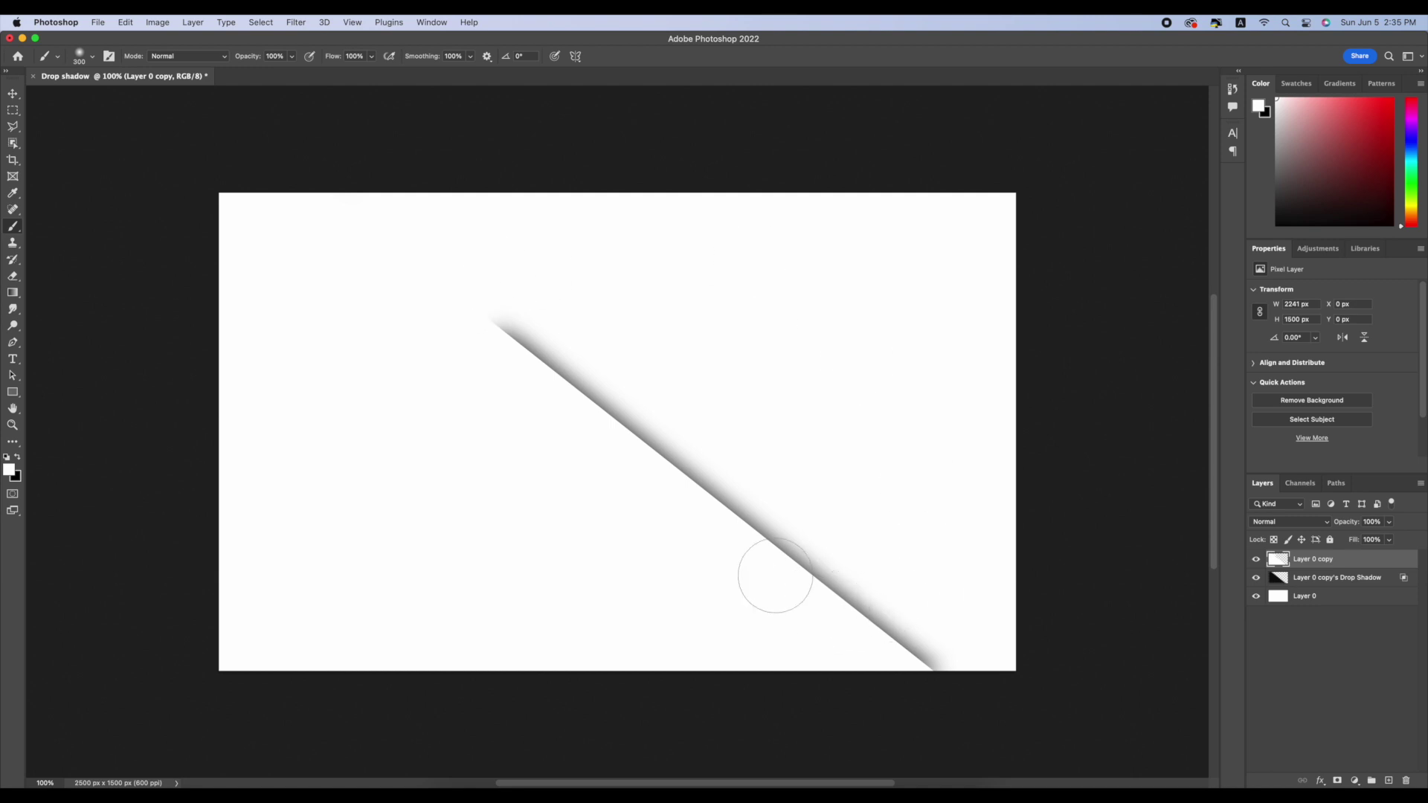
mouse_move(823, 593)
left_mouse_down()
mouse_move(804, 526)
mouse_move(813, 584)
mouse_move(937, 667)
mouse_move(806, 533)
mouse_move(768, 523)
mouse_move(757, 530)
mouse_move(788, 577)
left_mouse_up()
Swap the colors so black is the foreground, and add a new layer above Layer 0 copy.
key("x")
key("v")
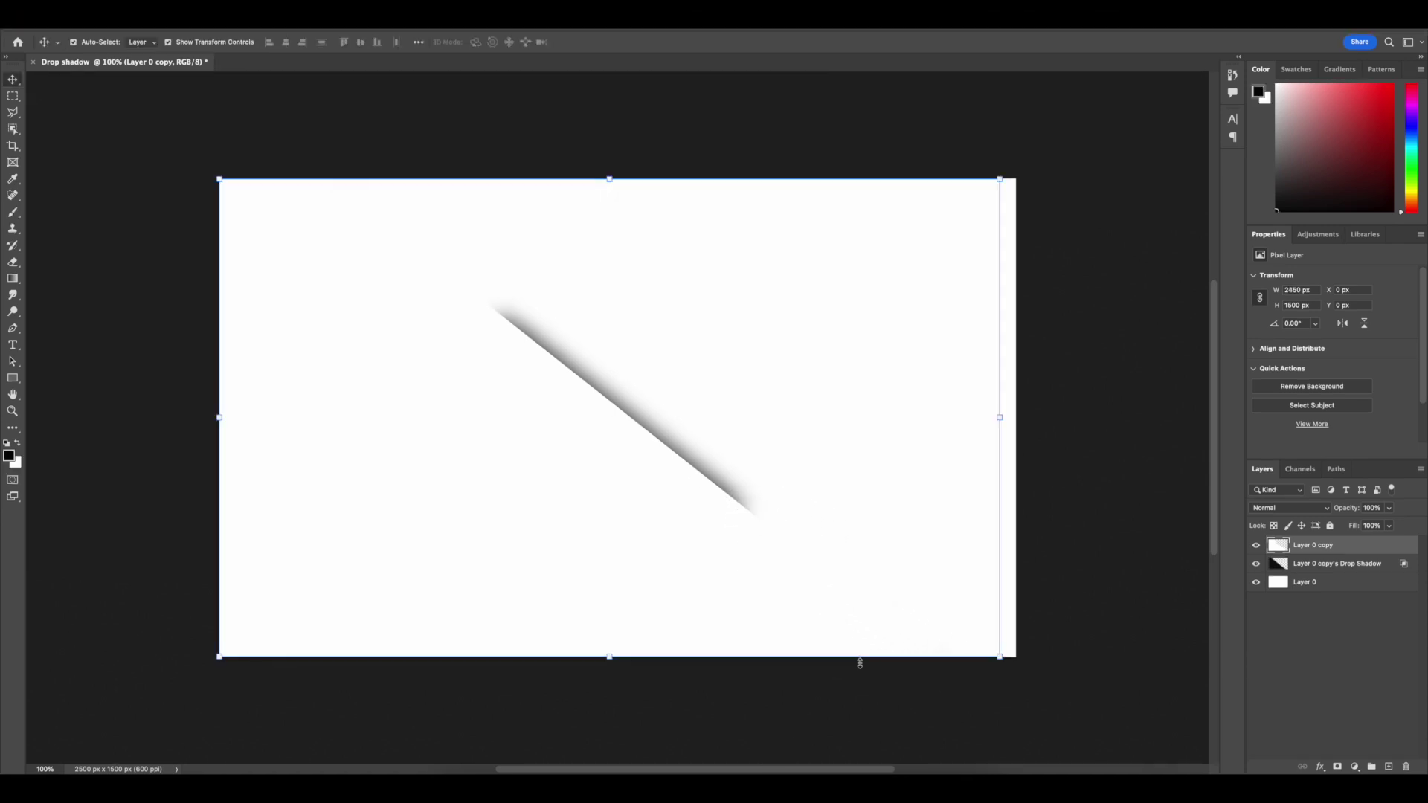
left_click(1388, 766)
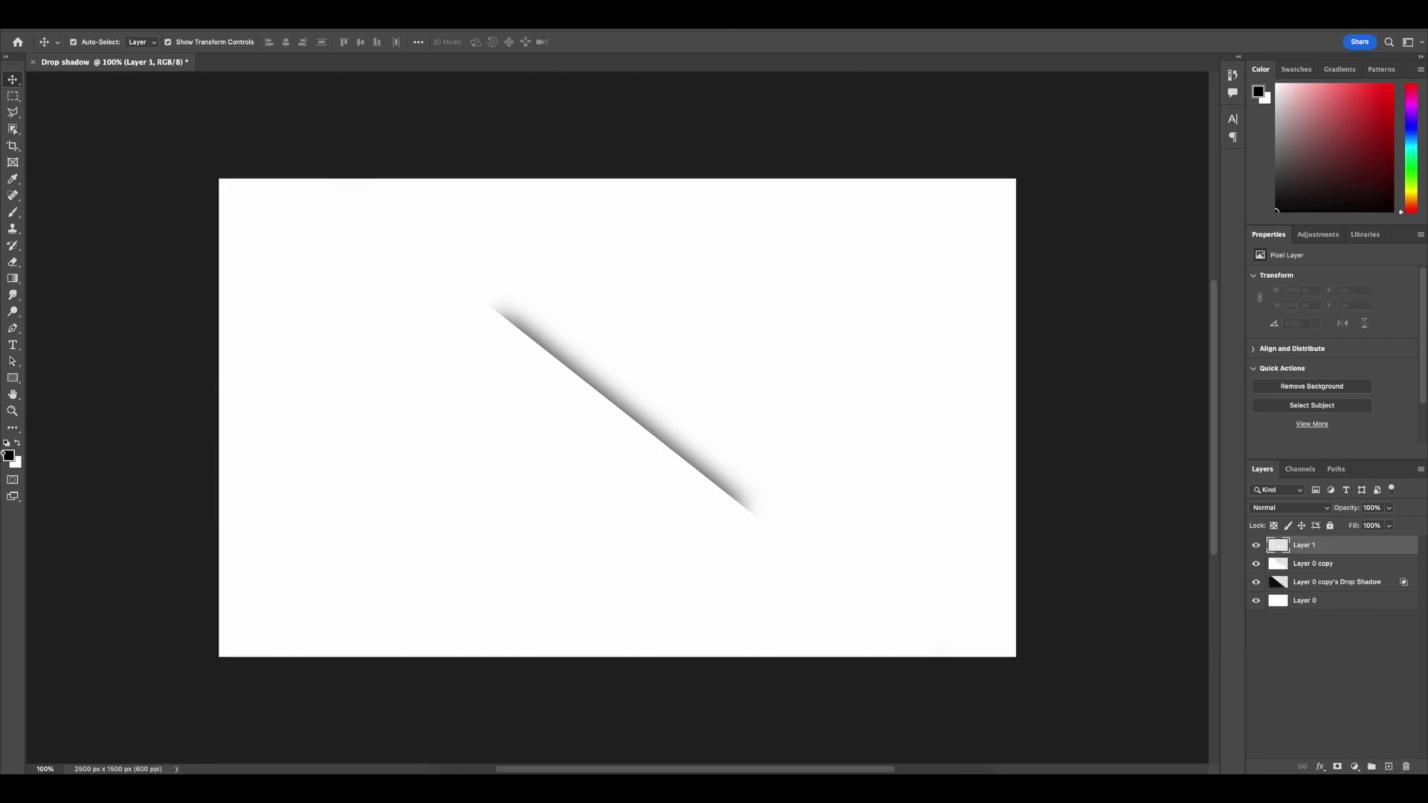
Add horizontal text in Arial Black on the new layer, replacing the placeholder with the letter "I".
left_click(12, 345)
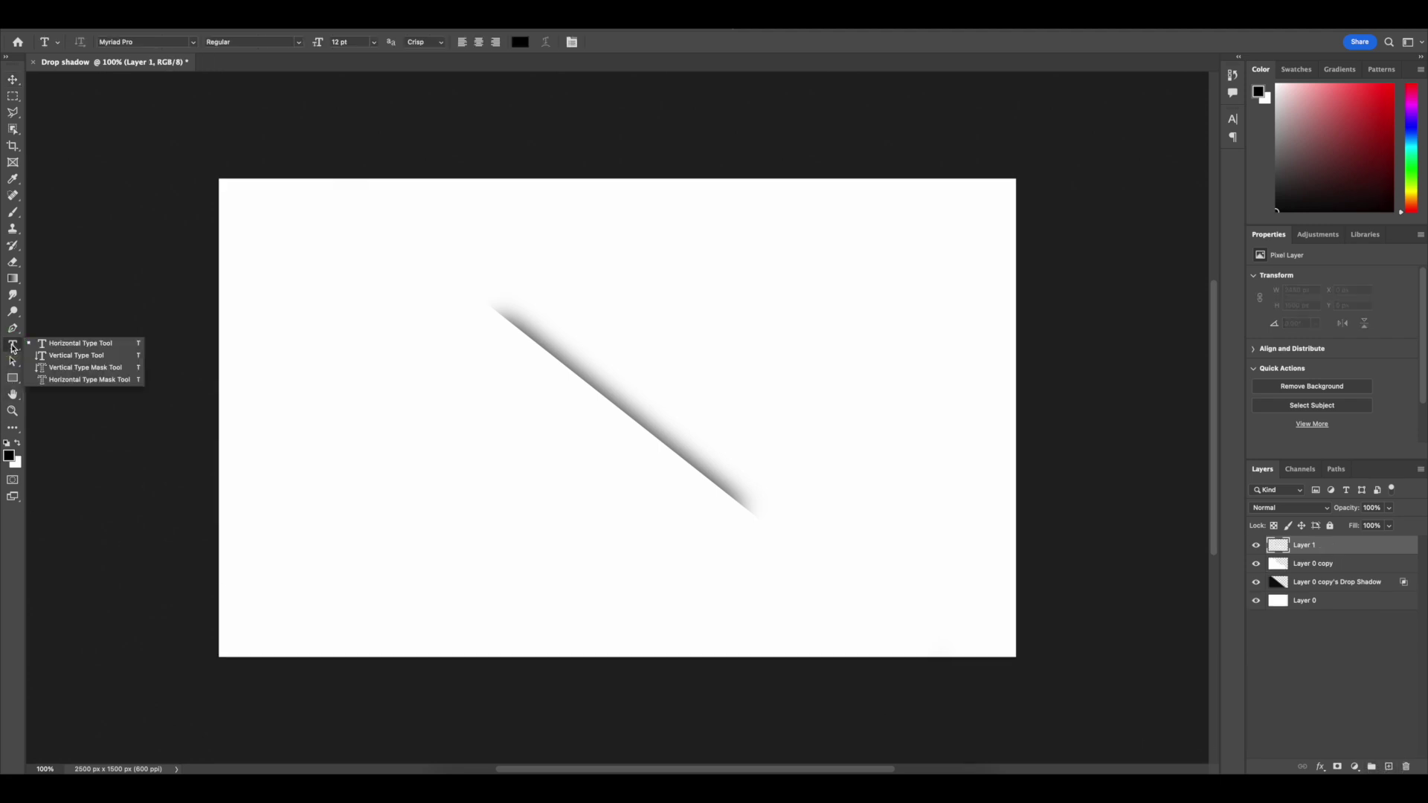
left_click(95, 346)
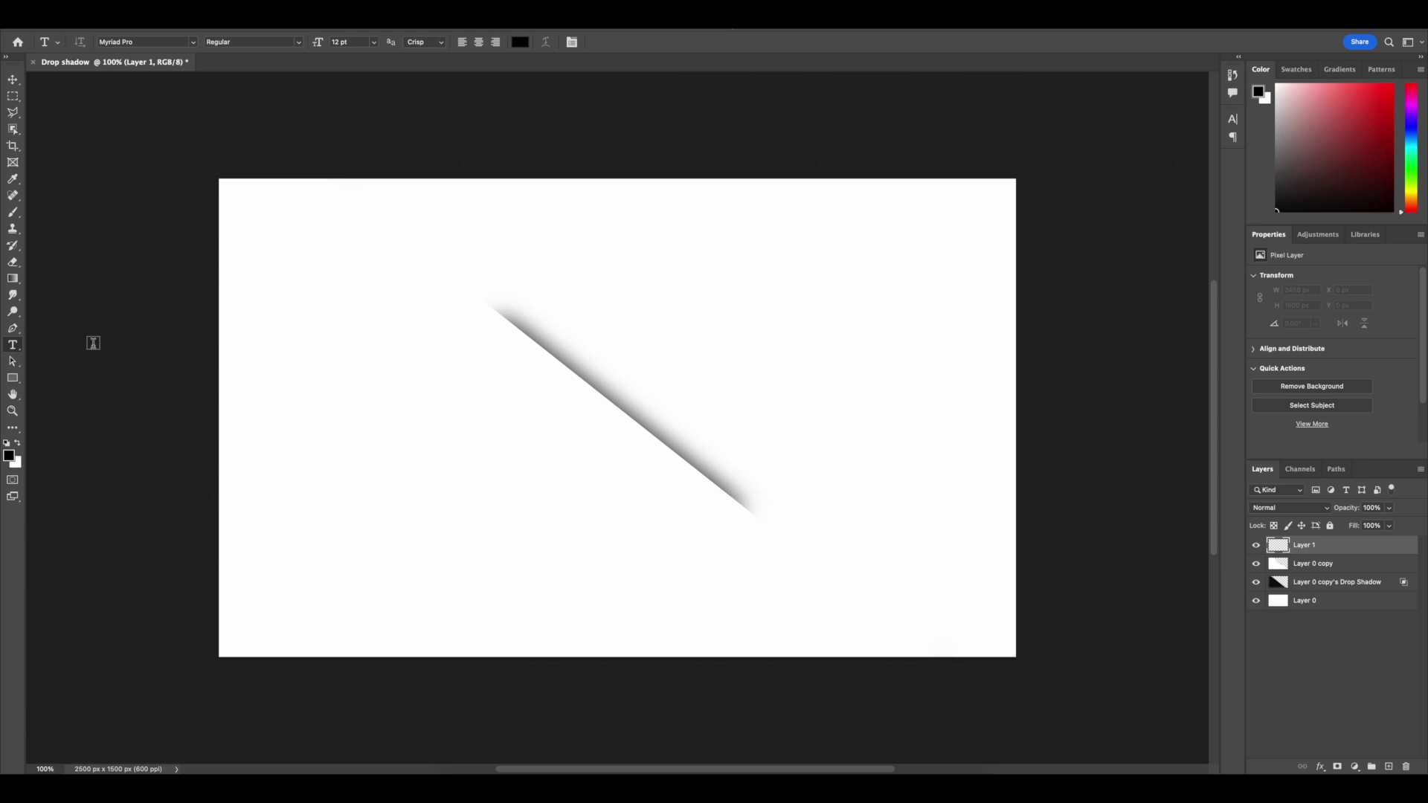
left_click(195, 43)
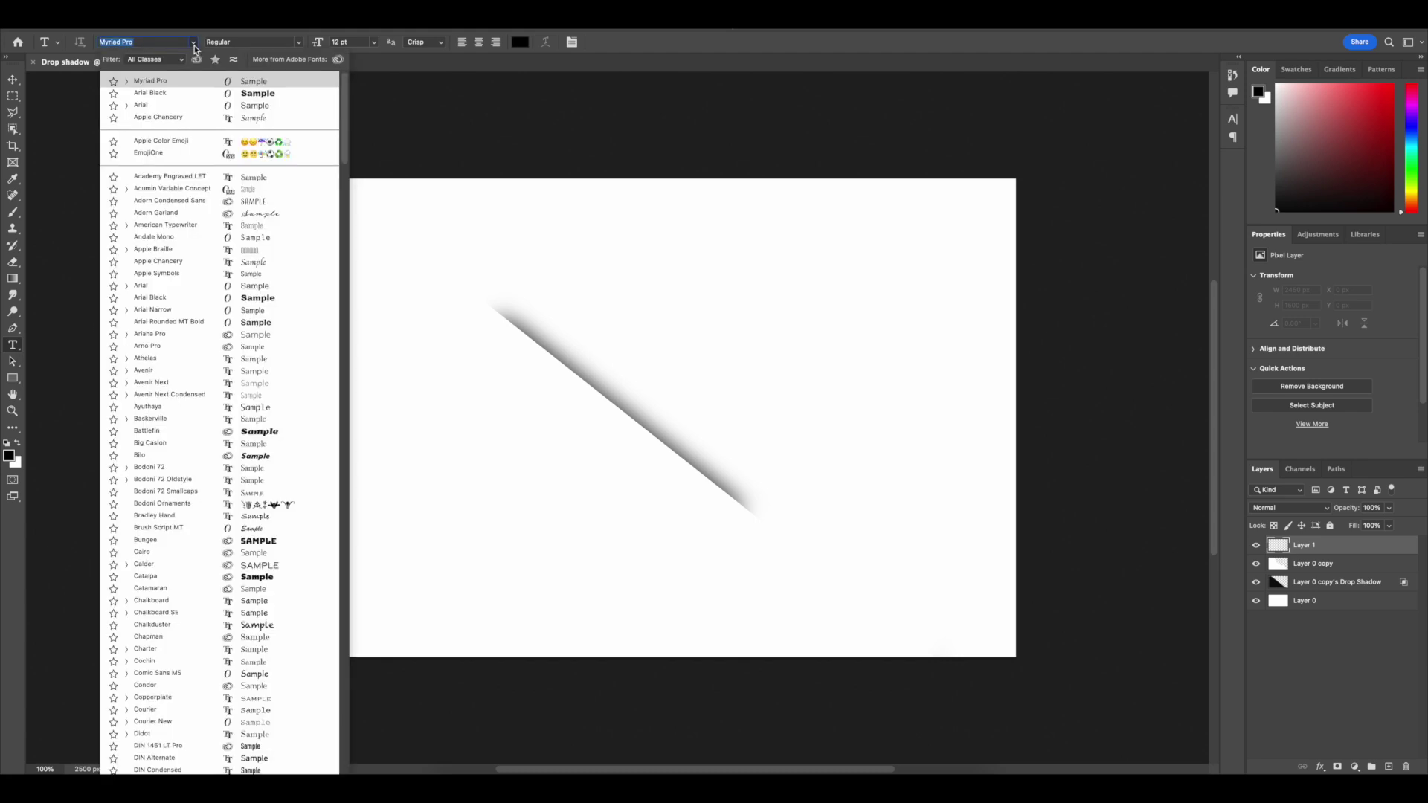
left_click(183, 92)
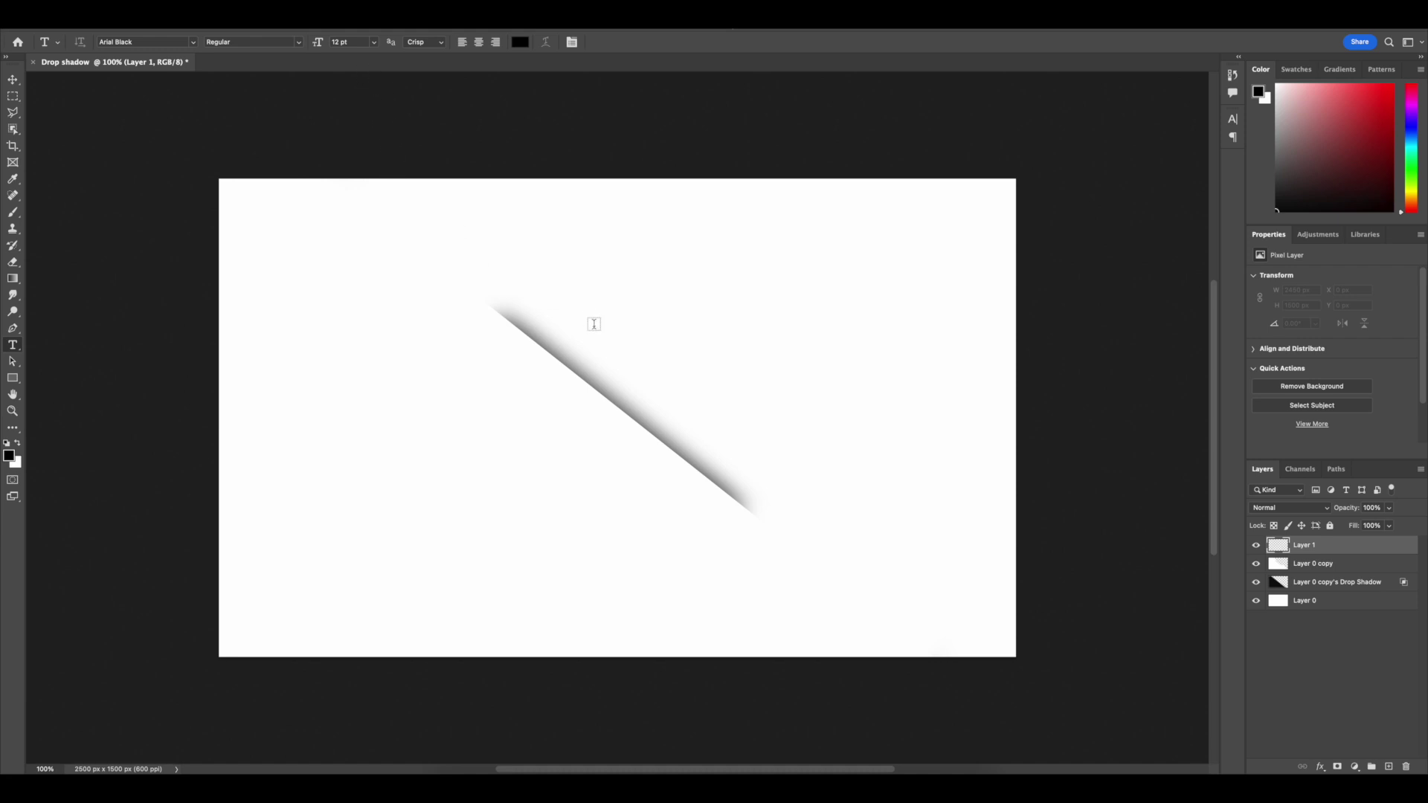
left_click(607, 356)
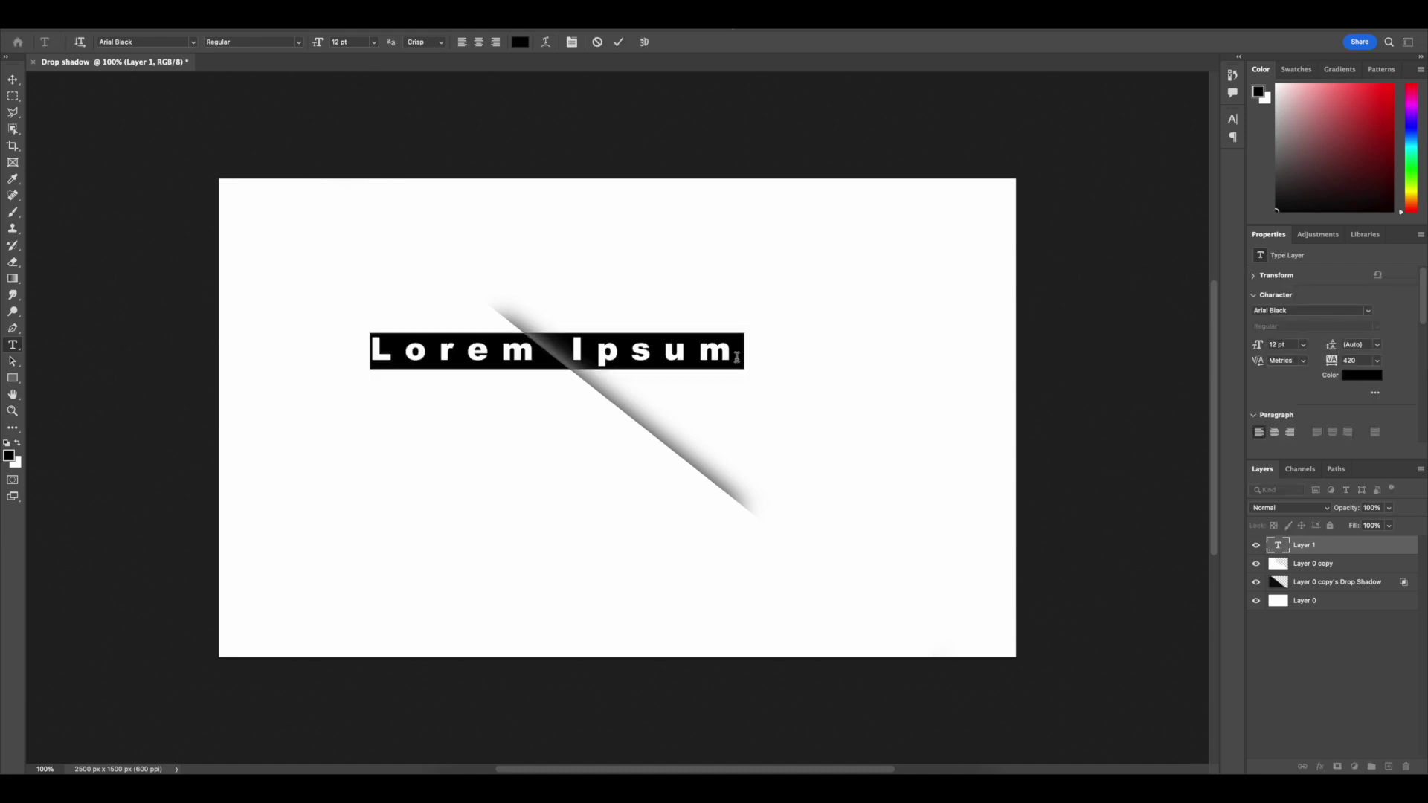
left_click_drag(732, 352, 353, 335)
key("BackSpace")
type("I")
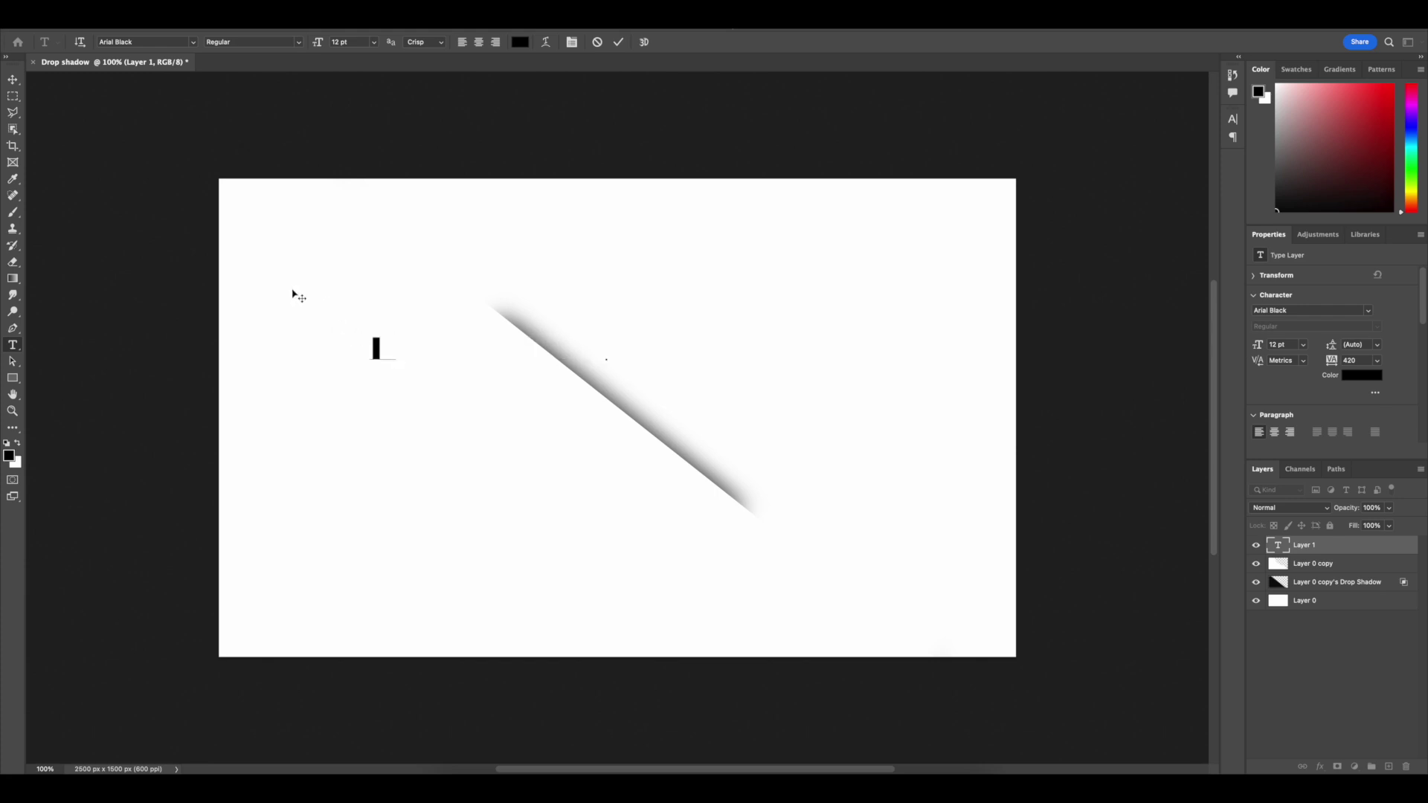
Enlarge the letter "I" to 75 pt and position it over the middle of the diagonal shadow, centered horizontally on the canvas.
left_click(13, 79)
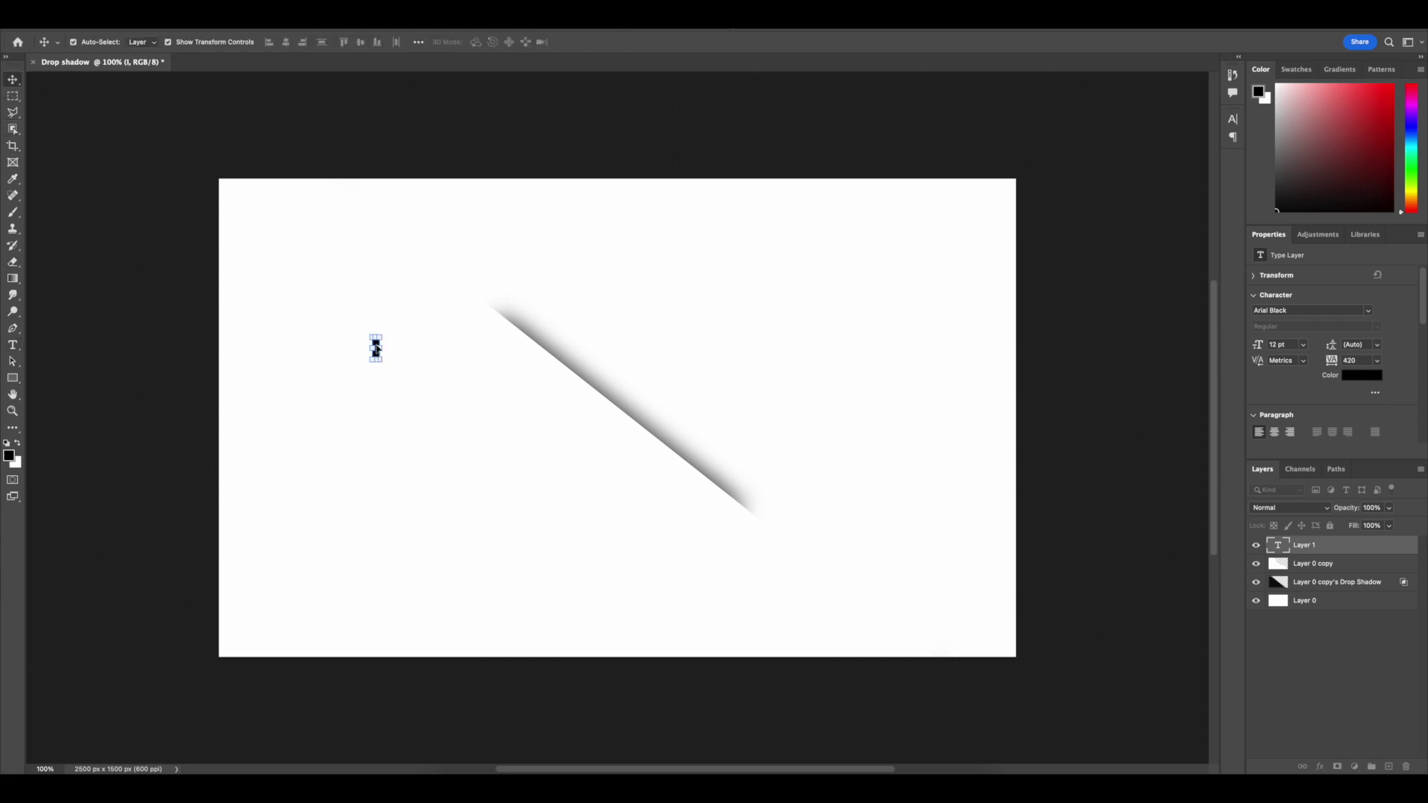
left_click_drag(376, 346, 609, 375)
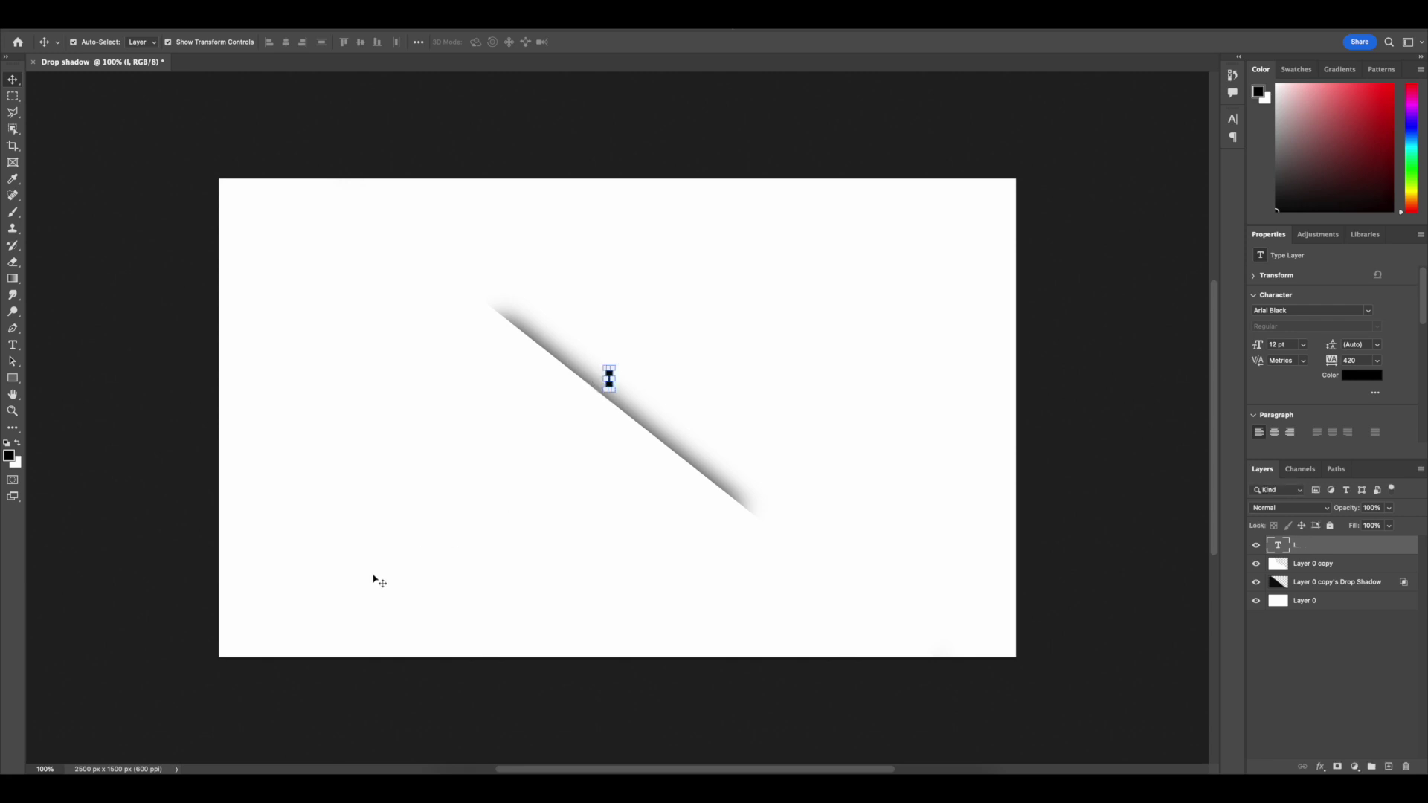
left_click(12, 344)
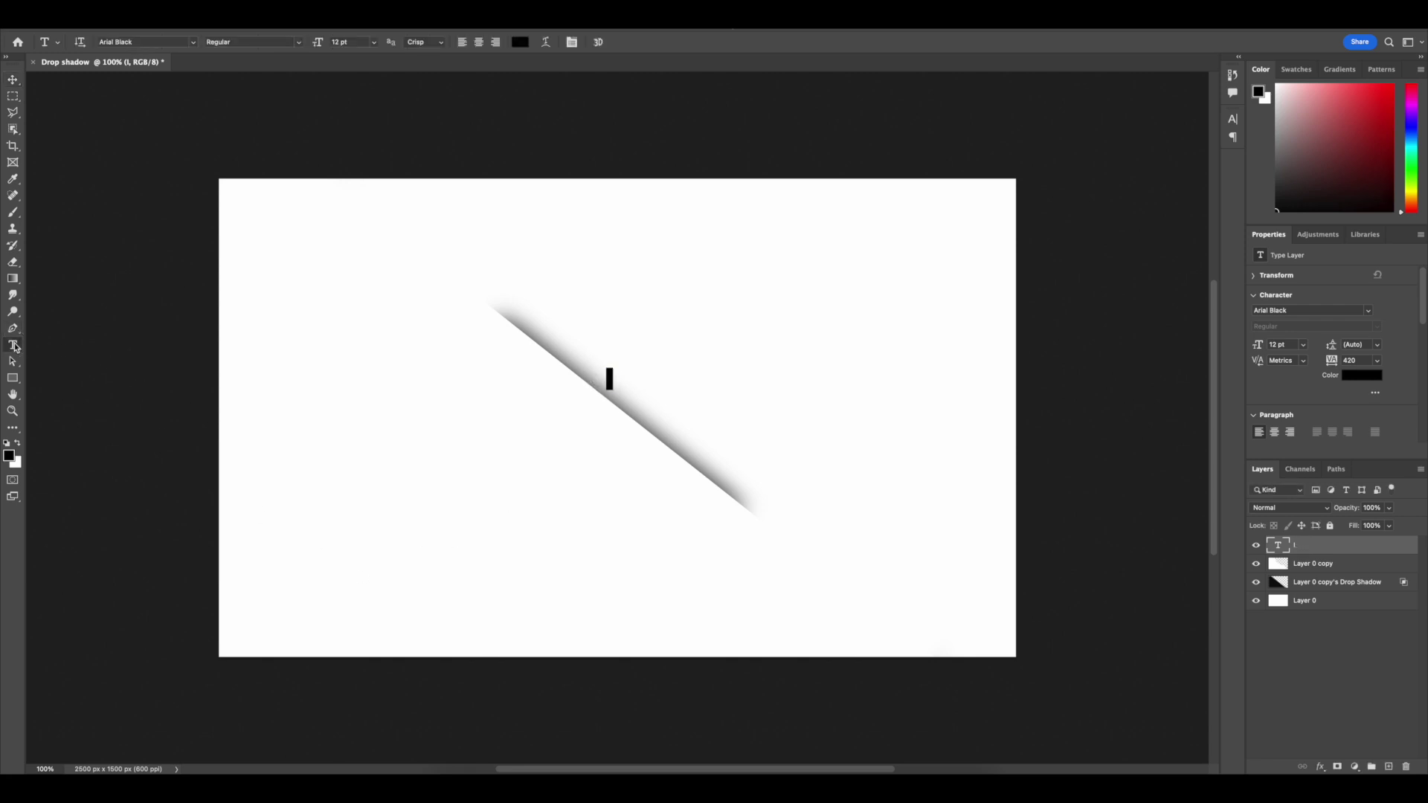
left_click(571, 42)
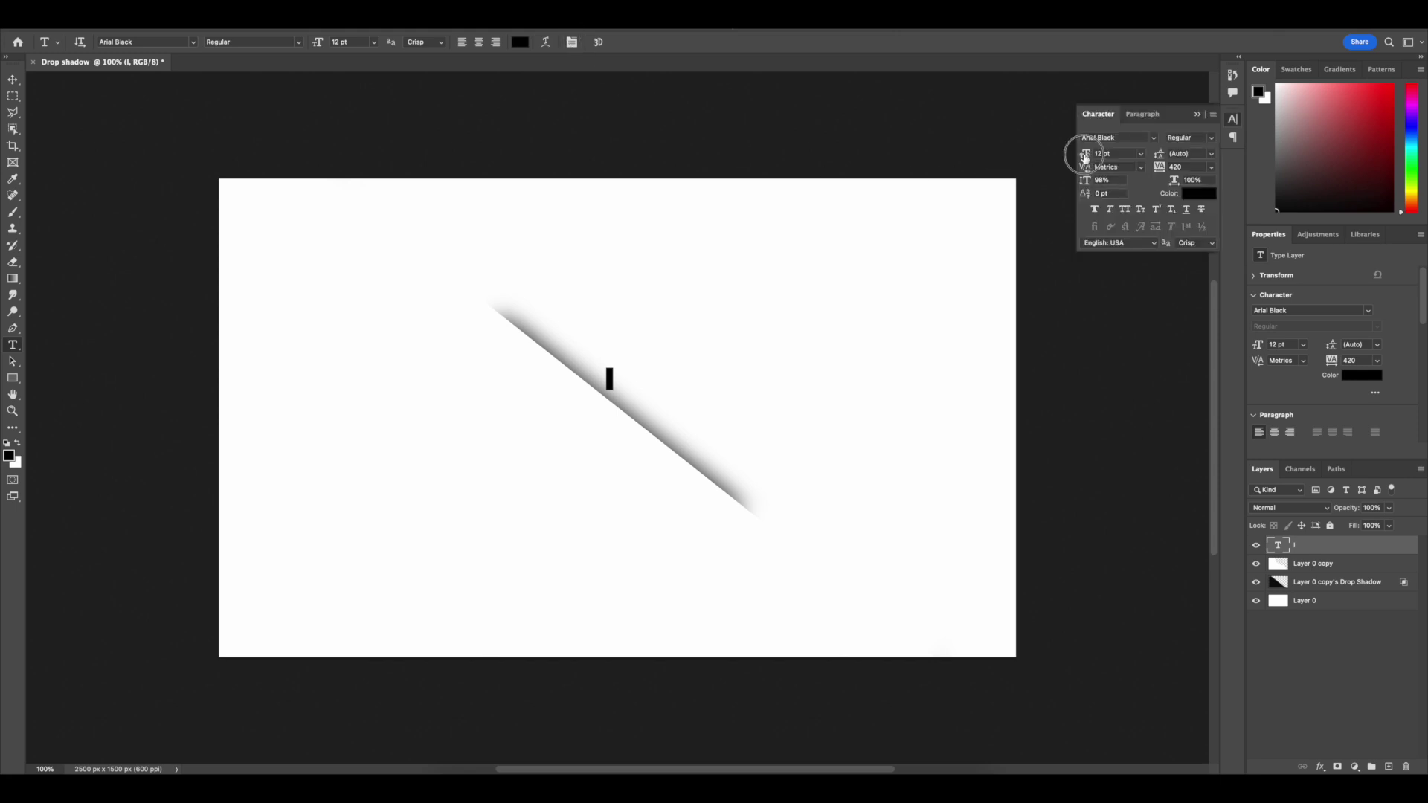
left_click_drag(1085, 156, 1125, 154)
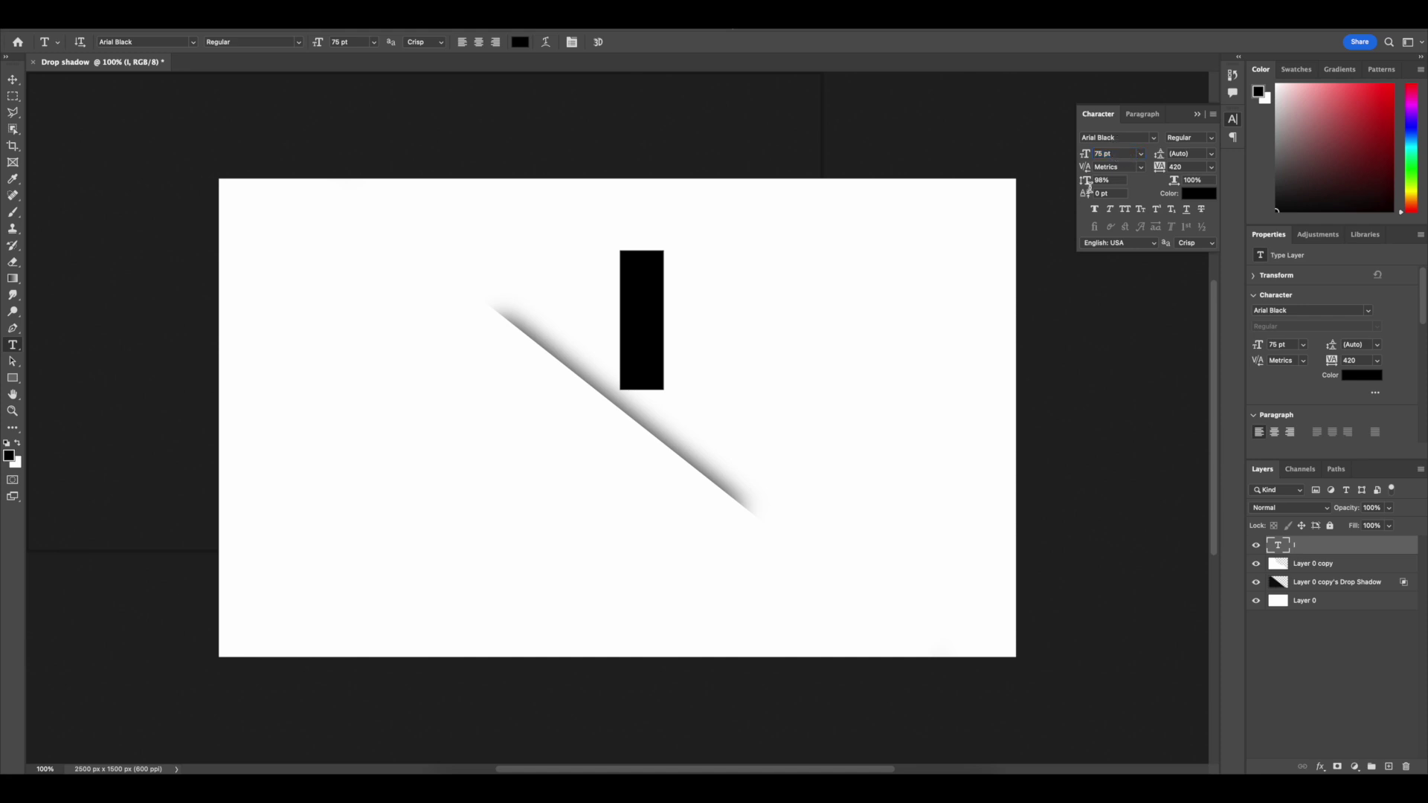
left_click(12, 81)
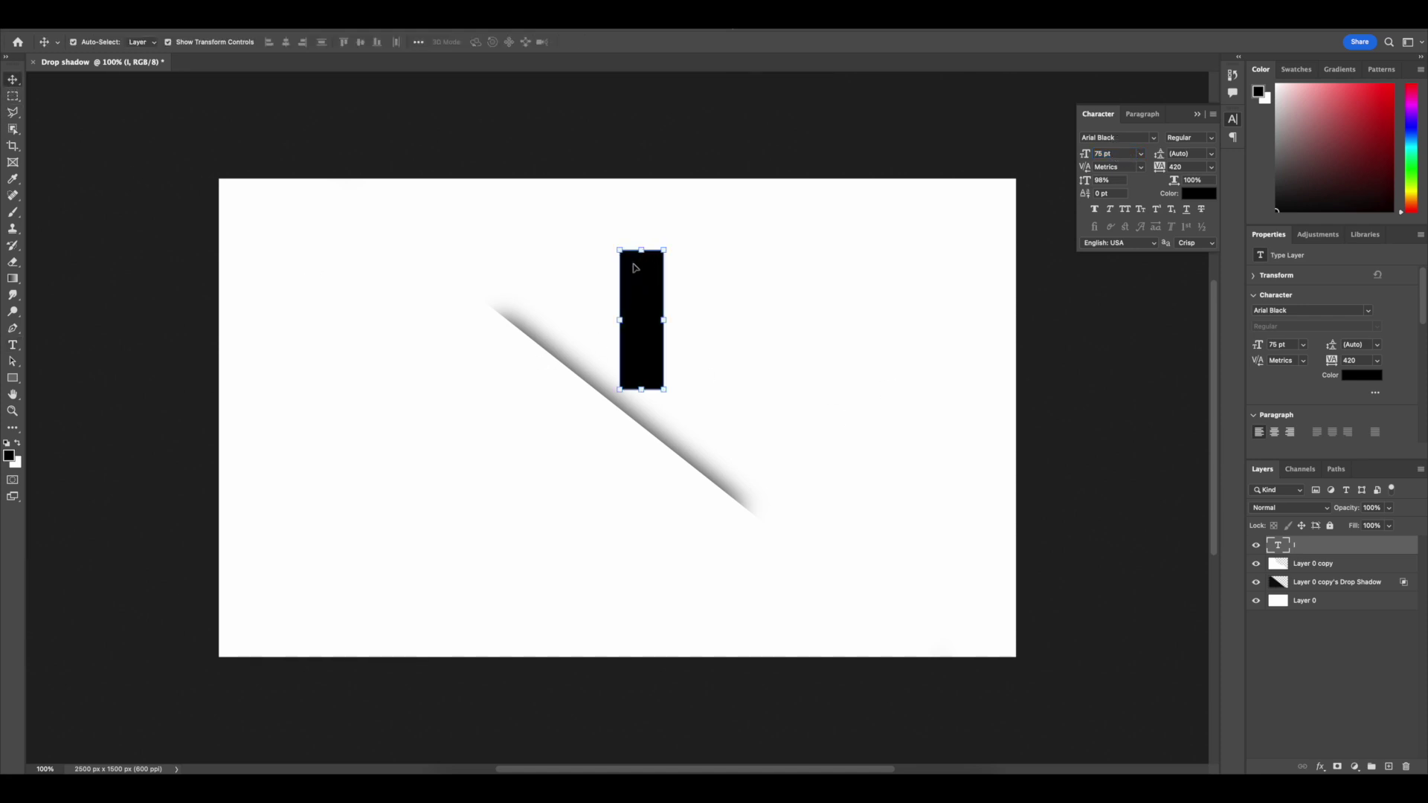
left_click_drag(634, 268, 613, 299)
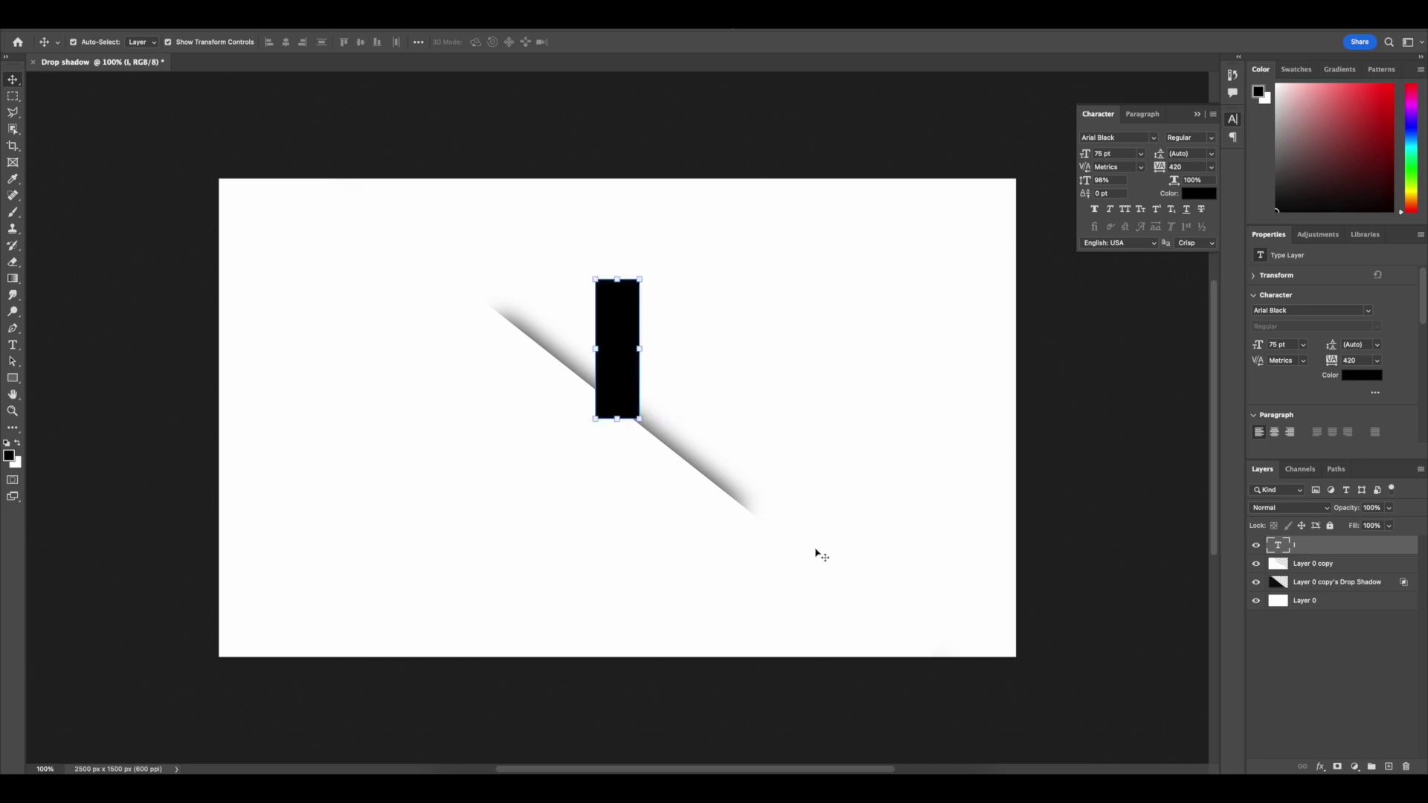
Move the "I" text layer below Layer 0 copy and collapse the character settings.
left_click_drag(1299, 548, 1303, 570)
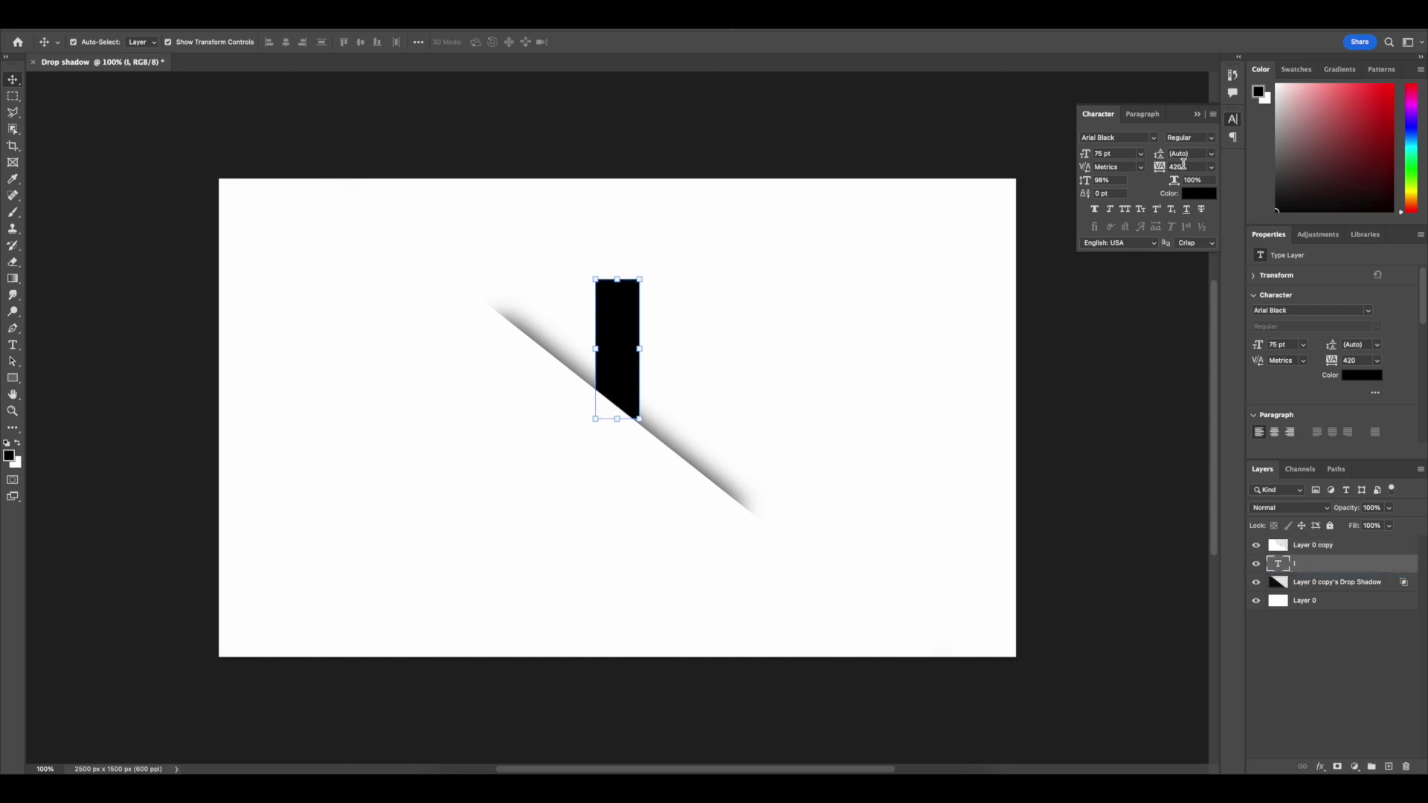
left_click(1196, 114)
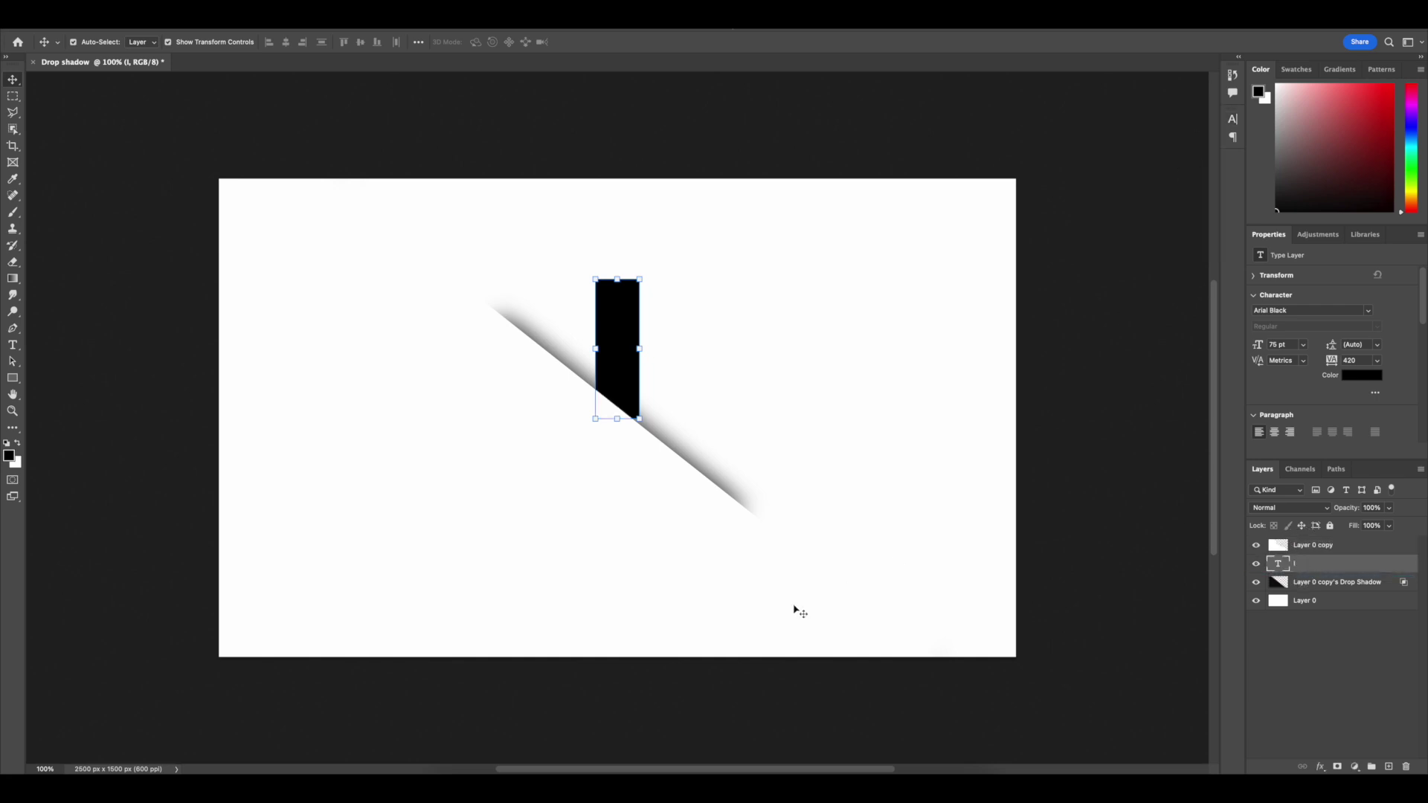
Add a new layer above Layer 0 copy and set the type to 14 pt Myriad Pro.
left_click(1347, 548)
left_click(1388, 766)
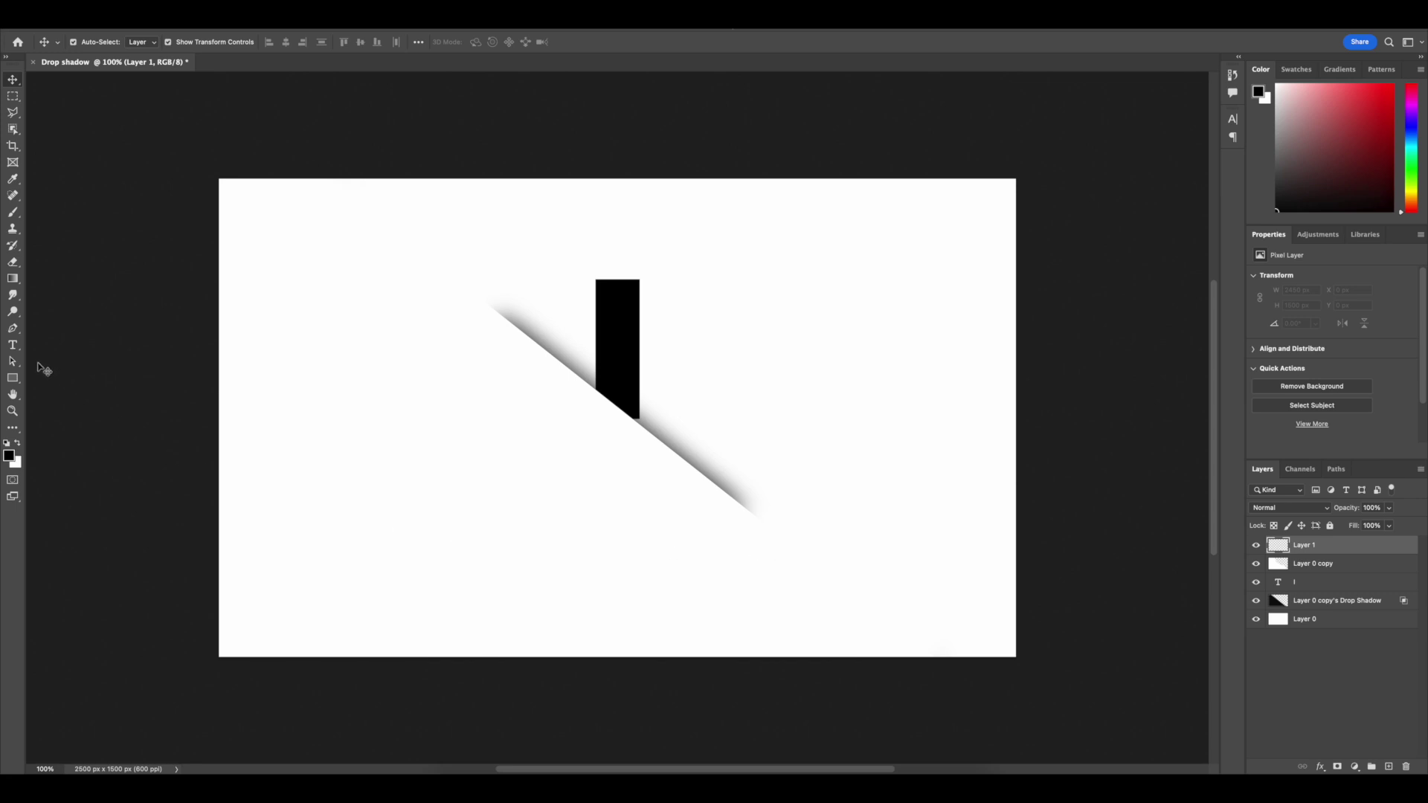
left_click(12, 345)
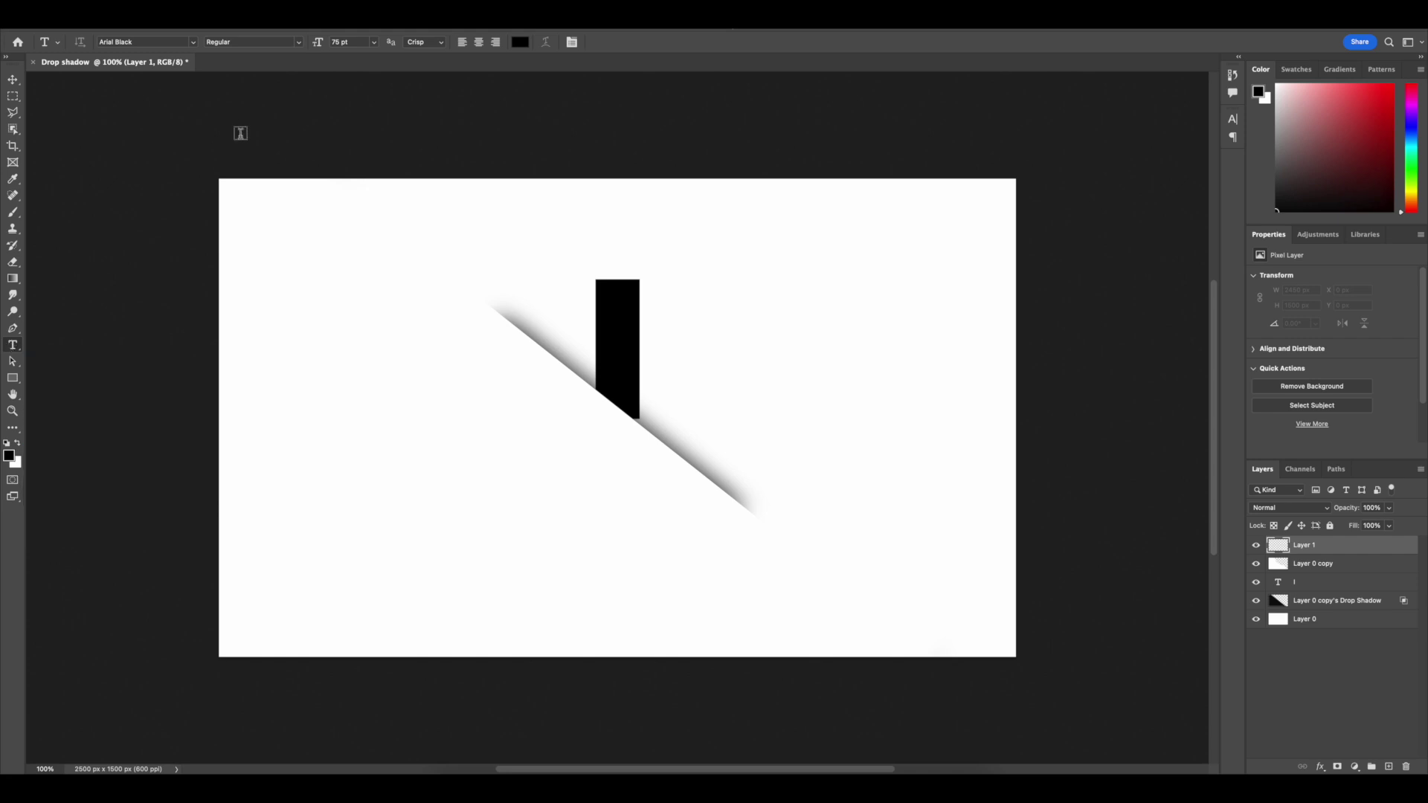
left_click(375, 42)
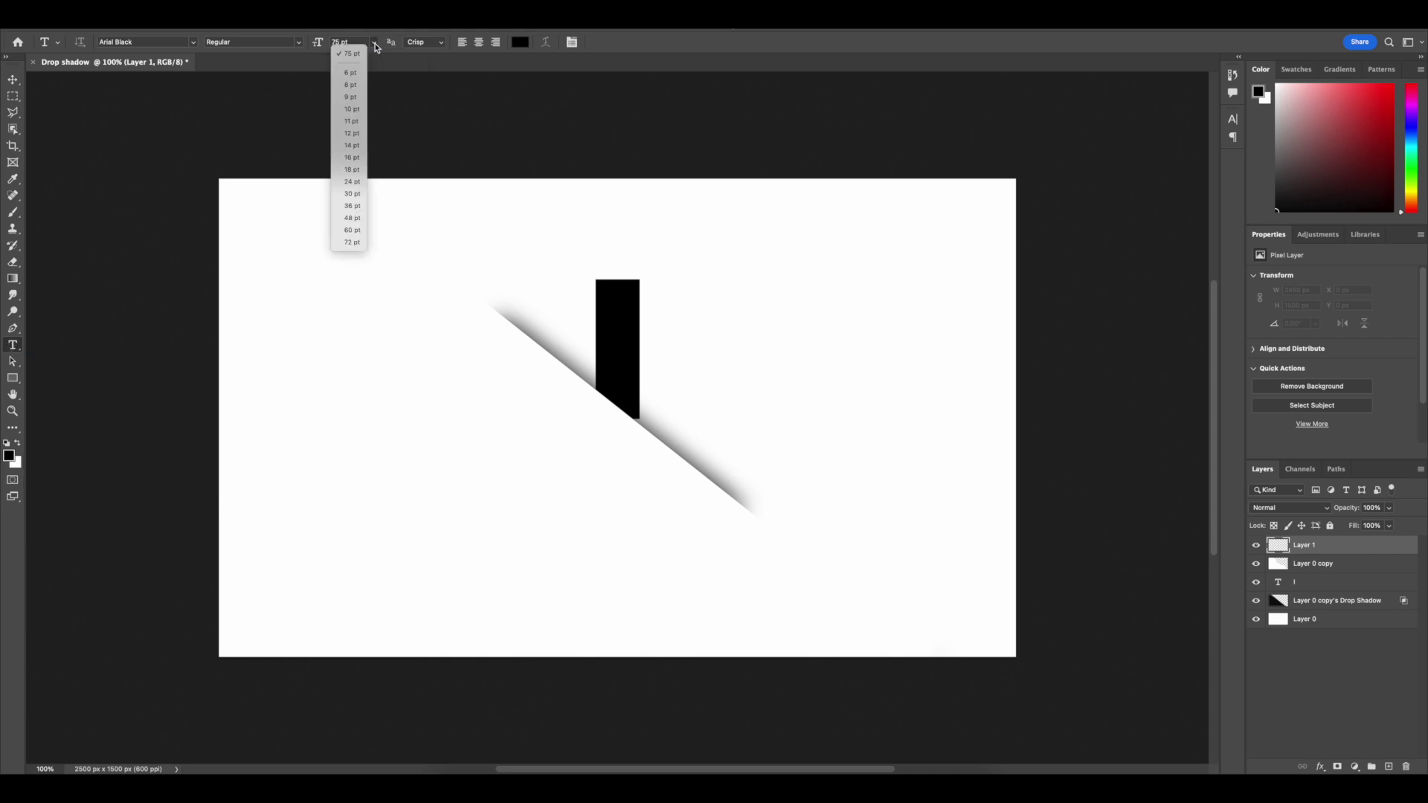
left_click(352, 145)
left_click(193, 42)
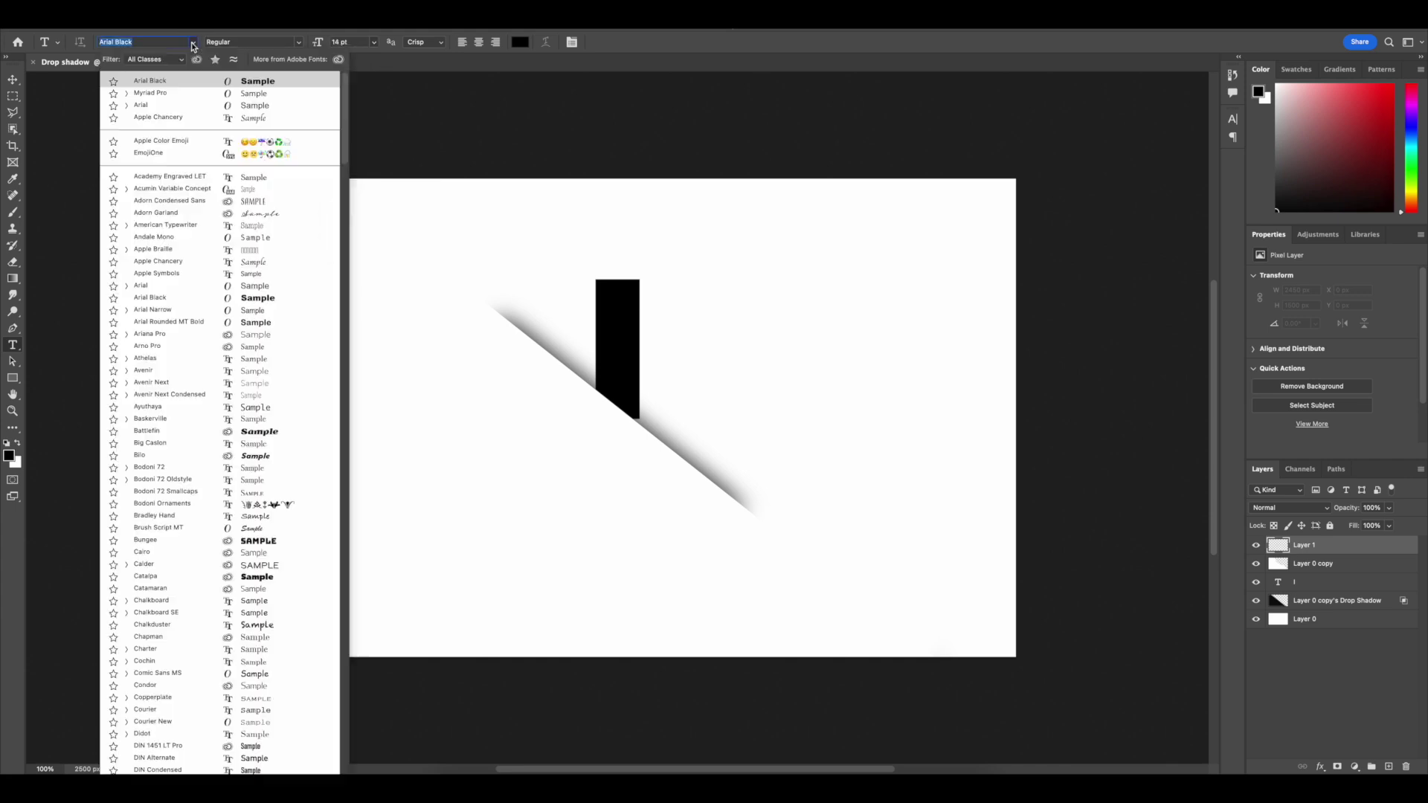
left_click(170, 93)
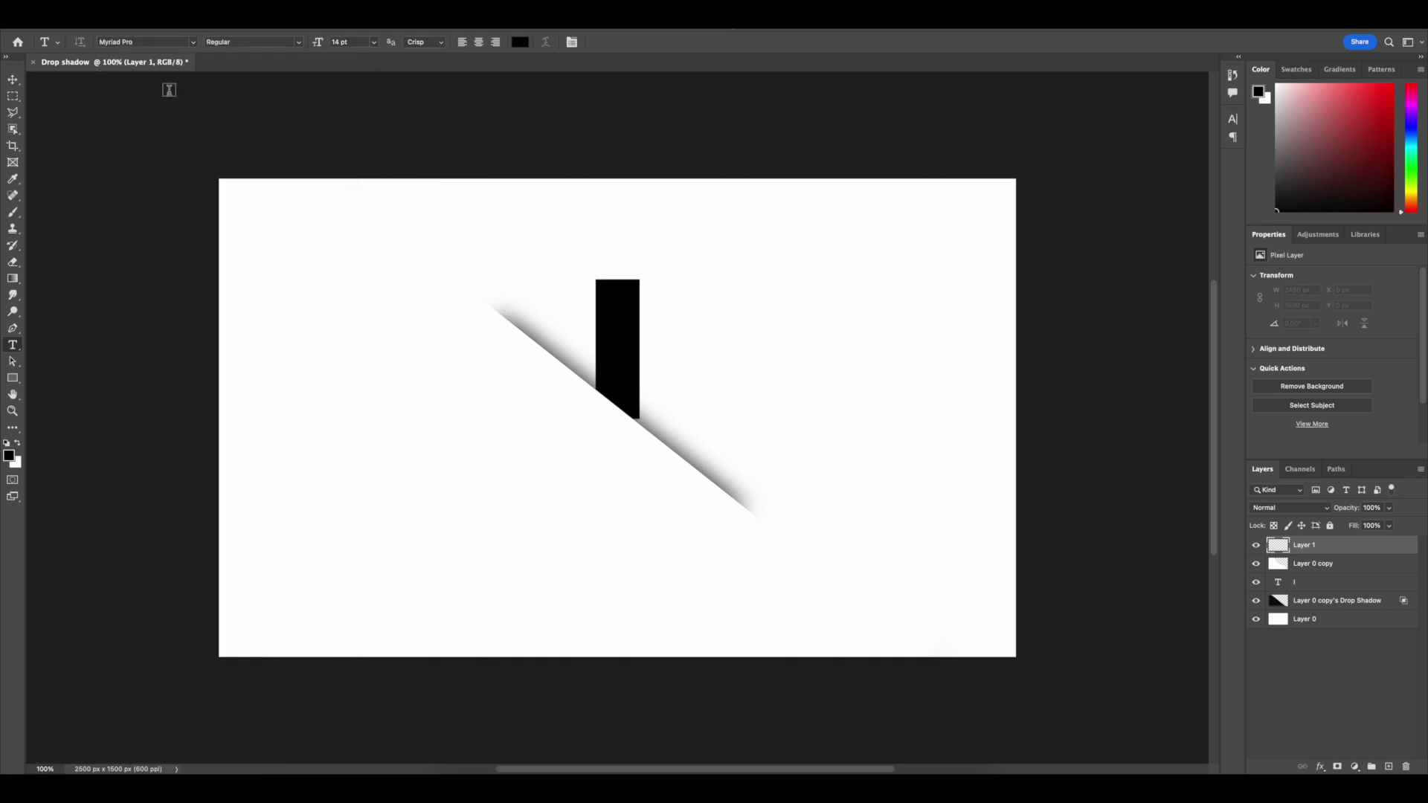
Add horizontal text below the diagonal slit, replacing the placeholder with "ISHWAR PHOTOGRAPHY".
left_click(571, 494)
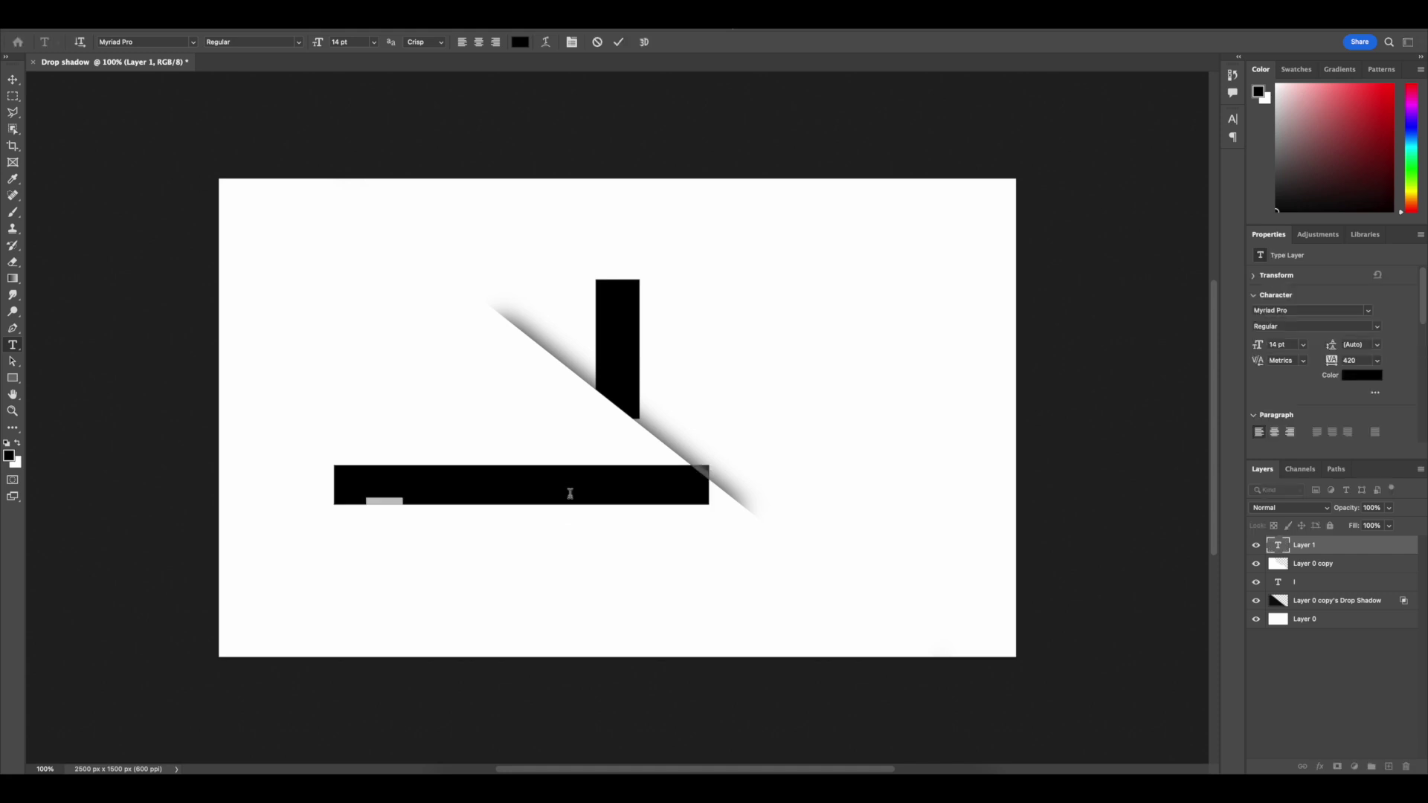
left_click_drag(693, 487, 312, 491)
key("BackSpace")
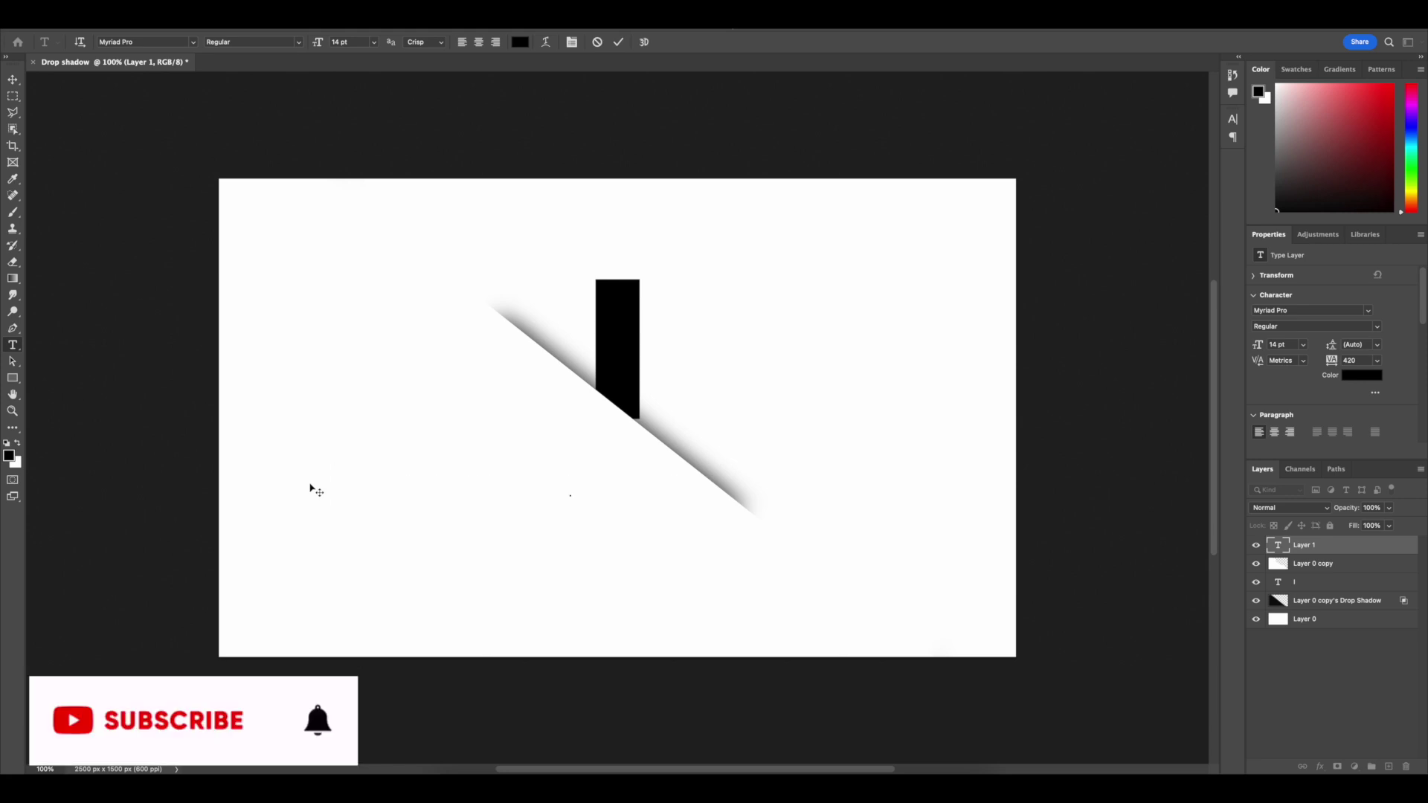
type("IS")
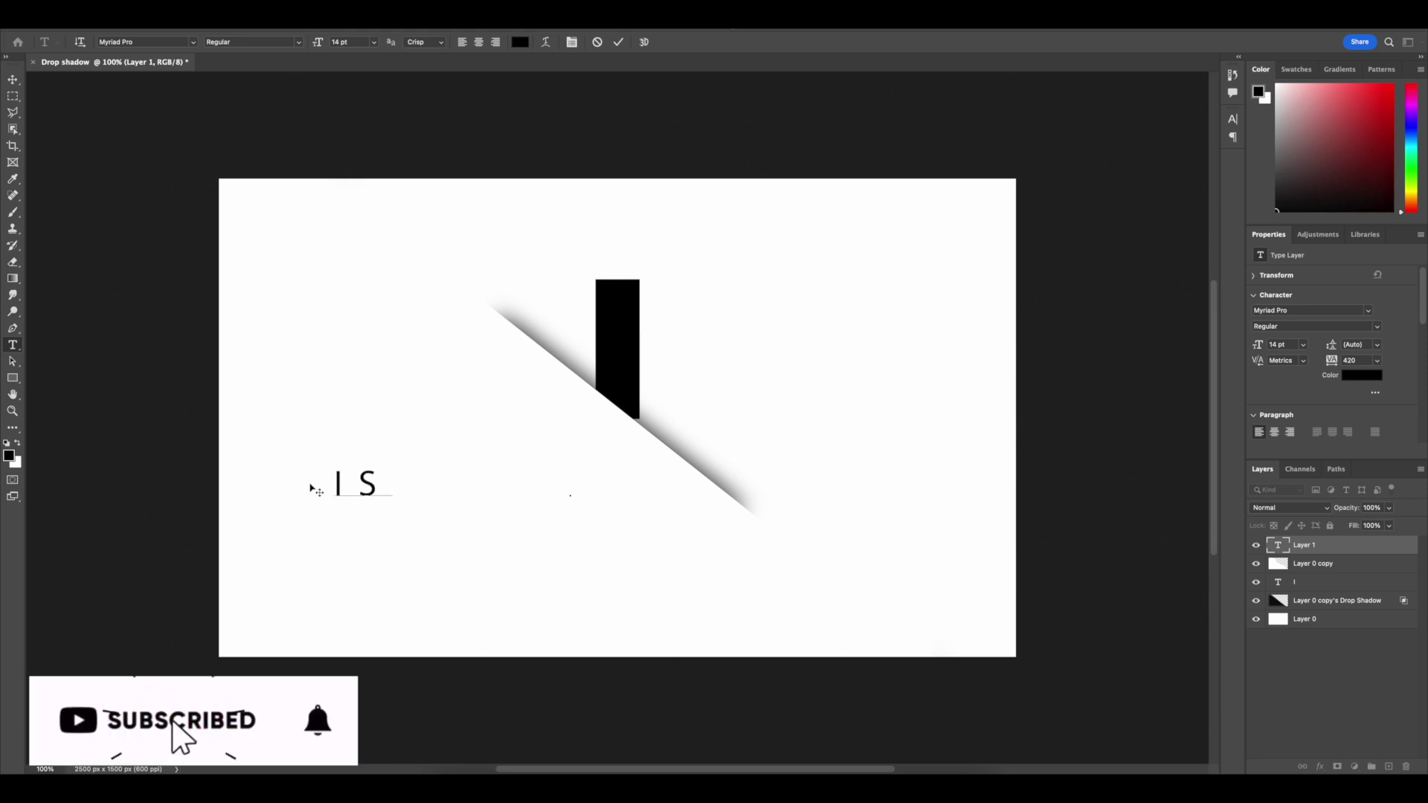
type("HWAR")
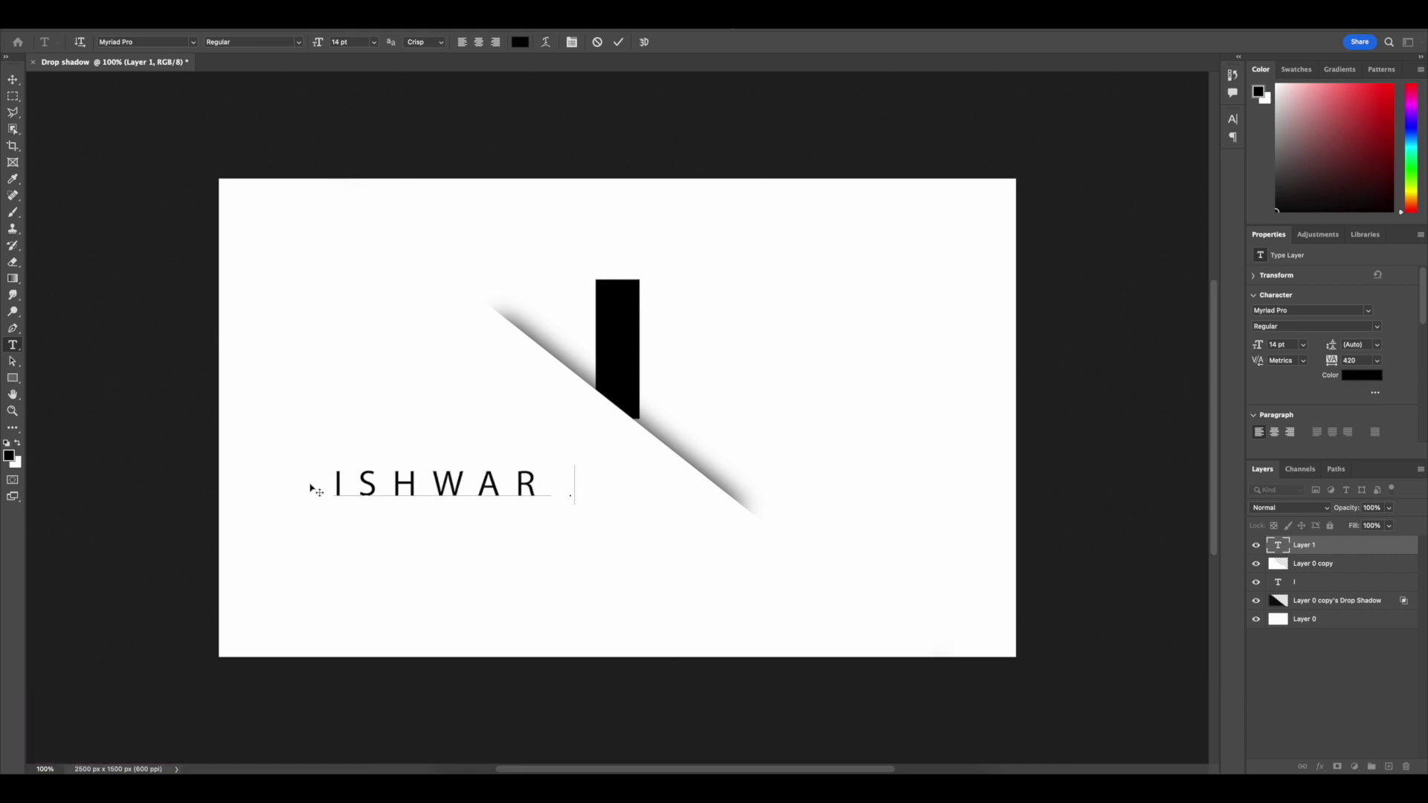
type(" PHO")
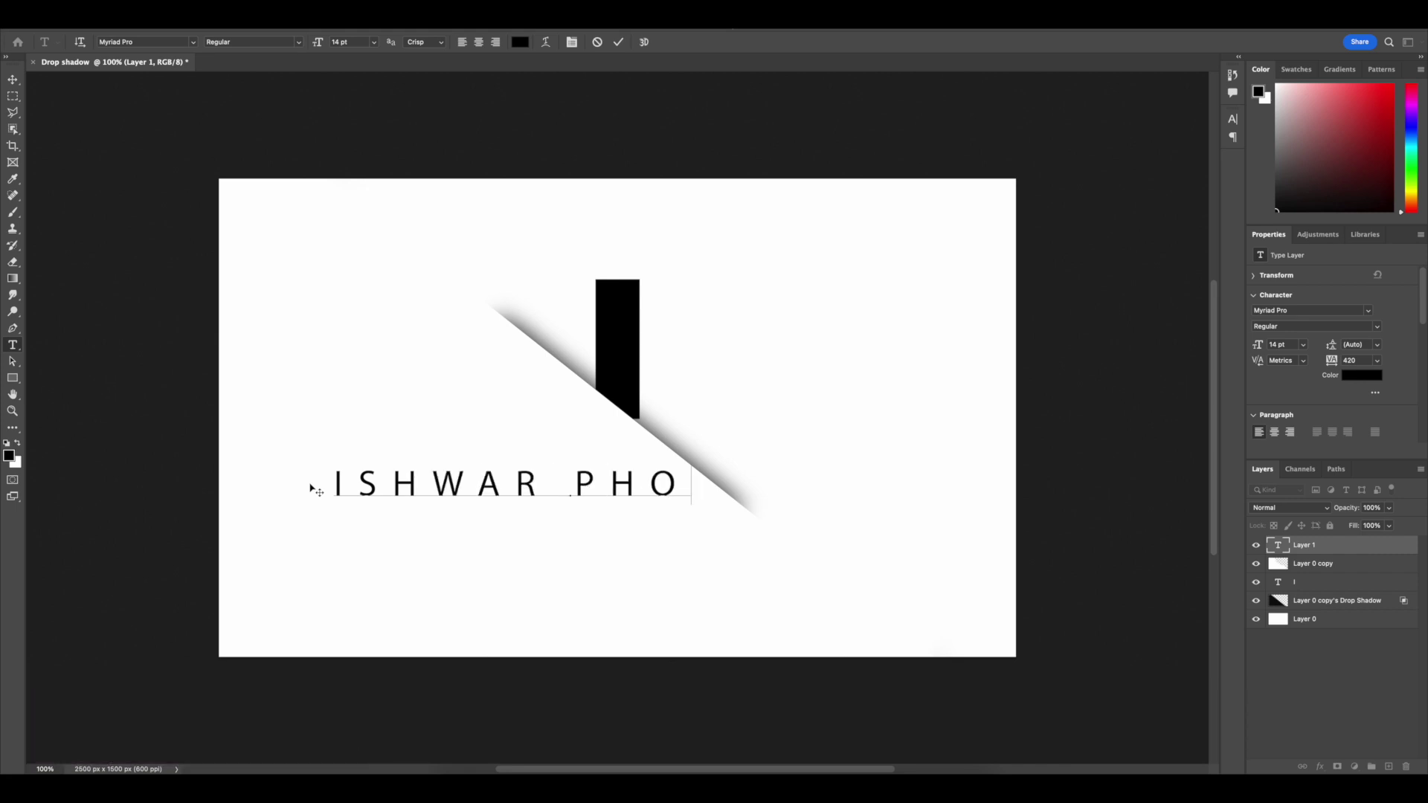
type("TOGRA")
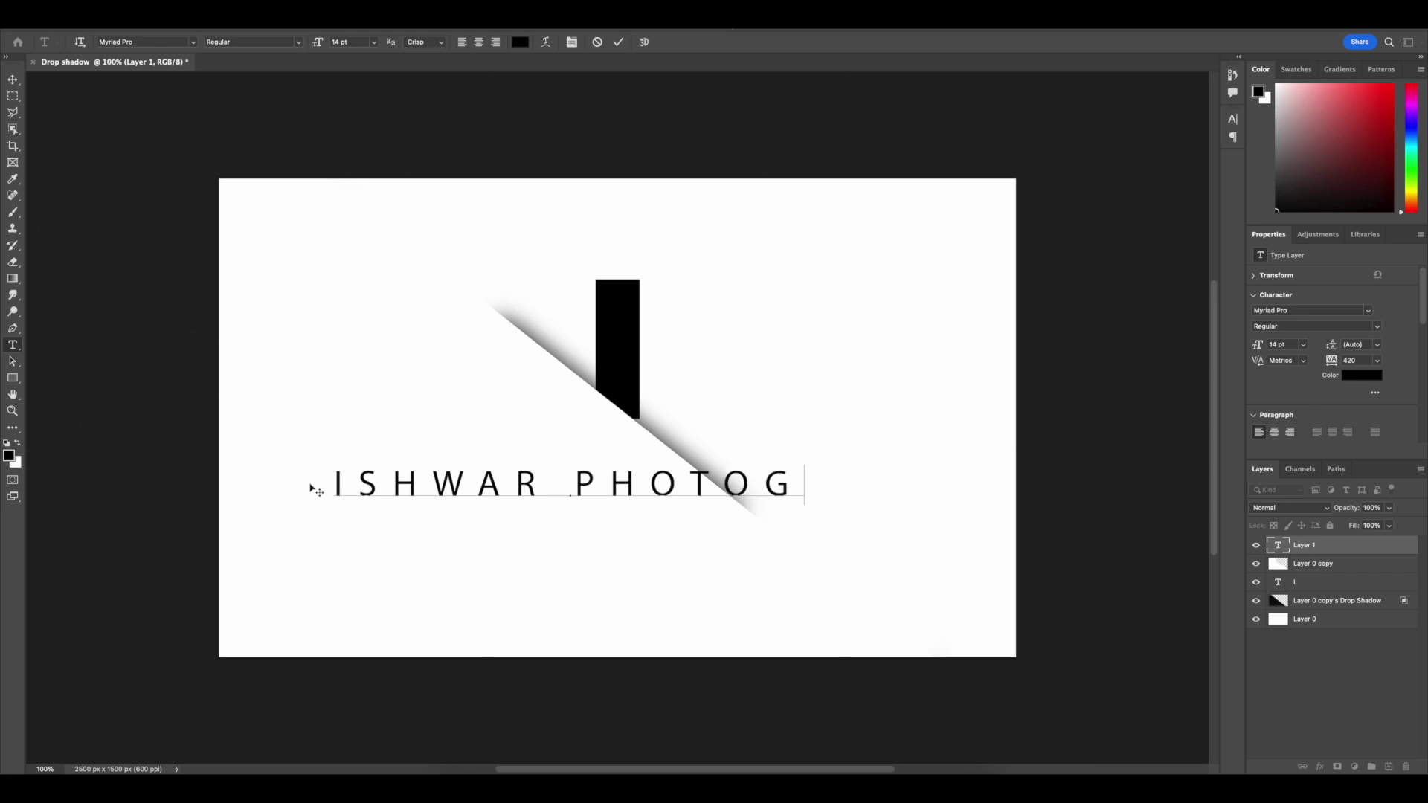
type("PHY")
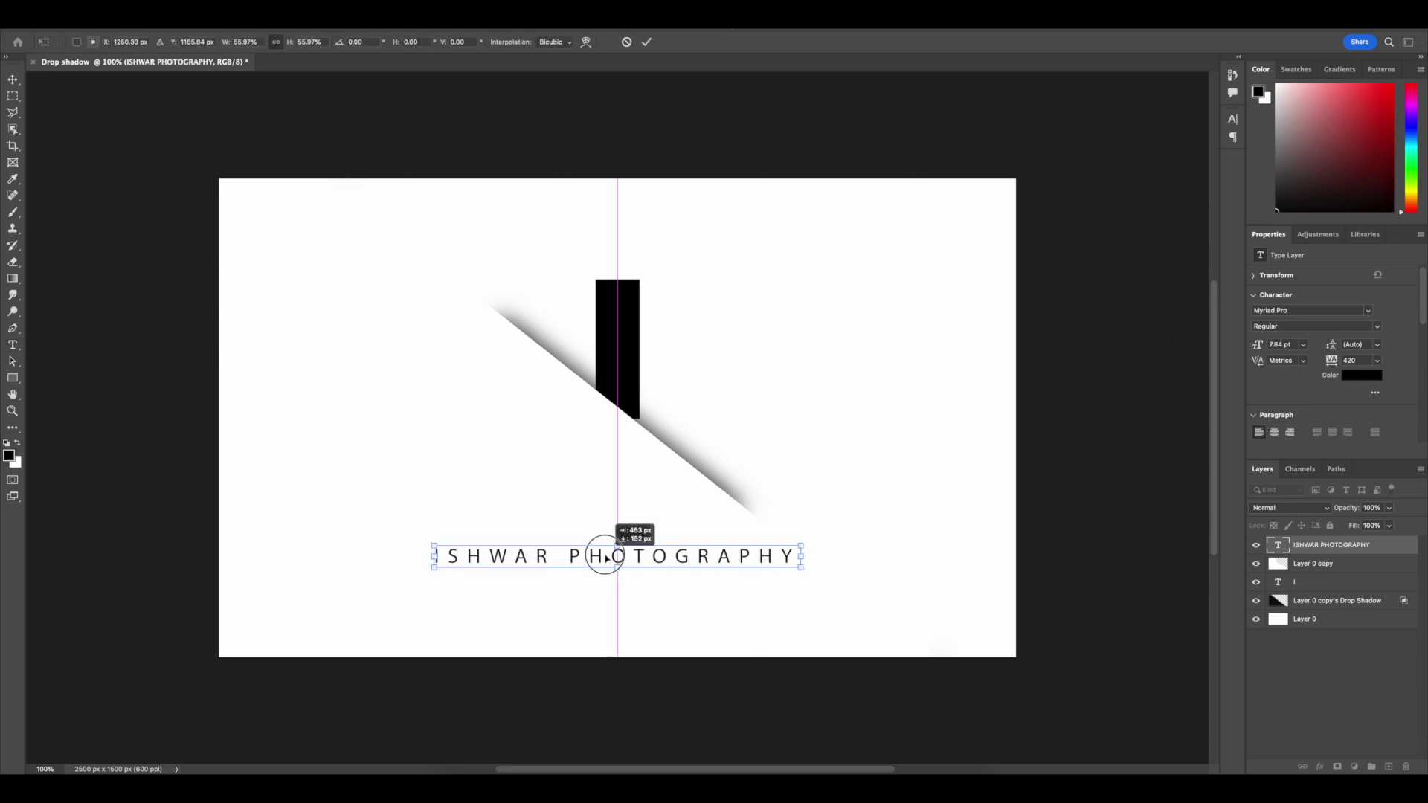
Scale the "ISHWAR PHOTOGRAPHY" text to 55.97% and place it just below the slit, centered horizontally on the canvas.
left_click_drag(605, 566, 605, 541)
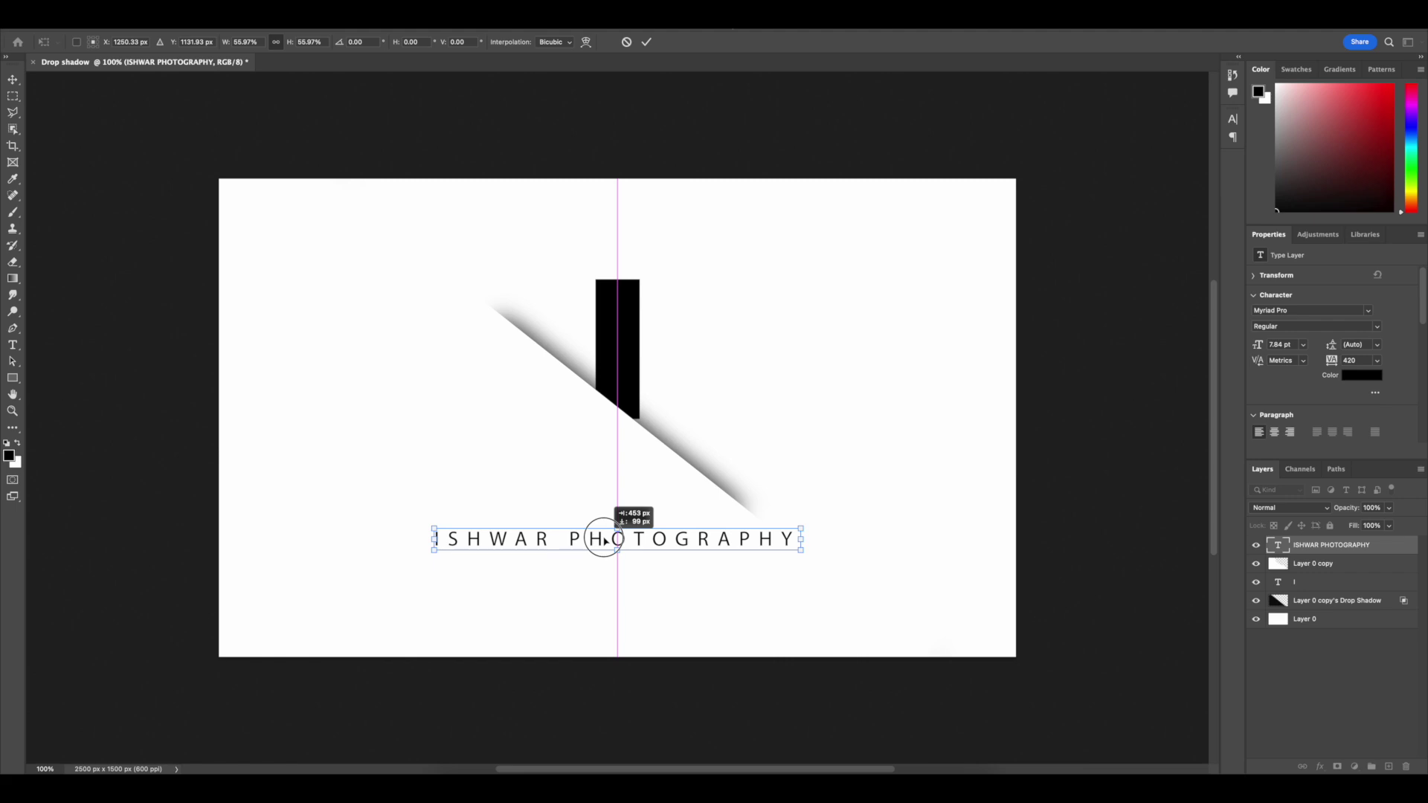
left_click_drag(605, 541, 604, 540)
key("Return")
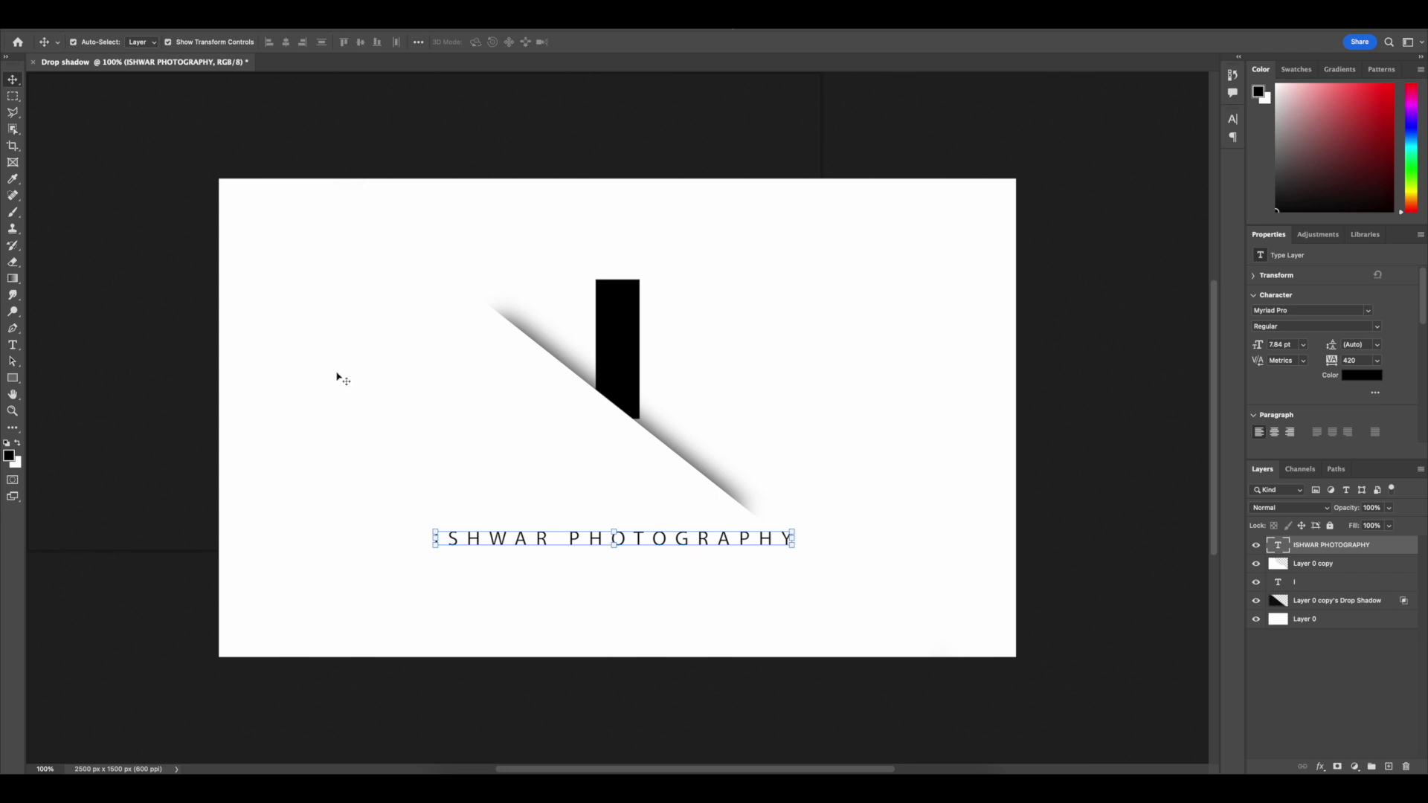
Draw a black rectangle about 1411 by 69 px behind the photography text, above Layer 0 copy, and reduce its opacity to about 38%.
left_click(1370, 625)
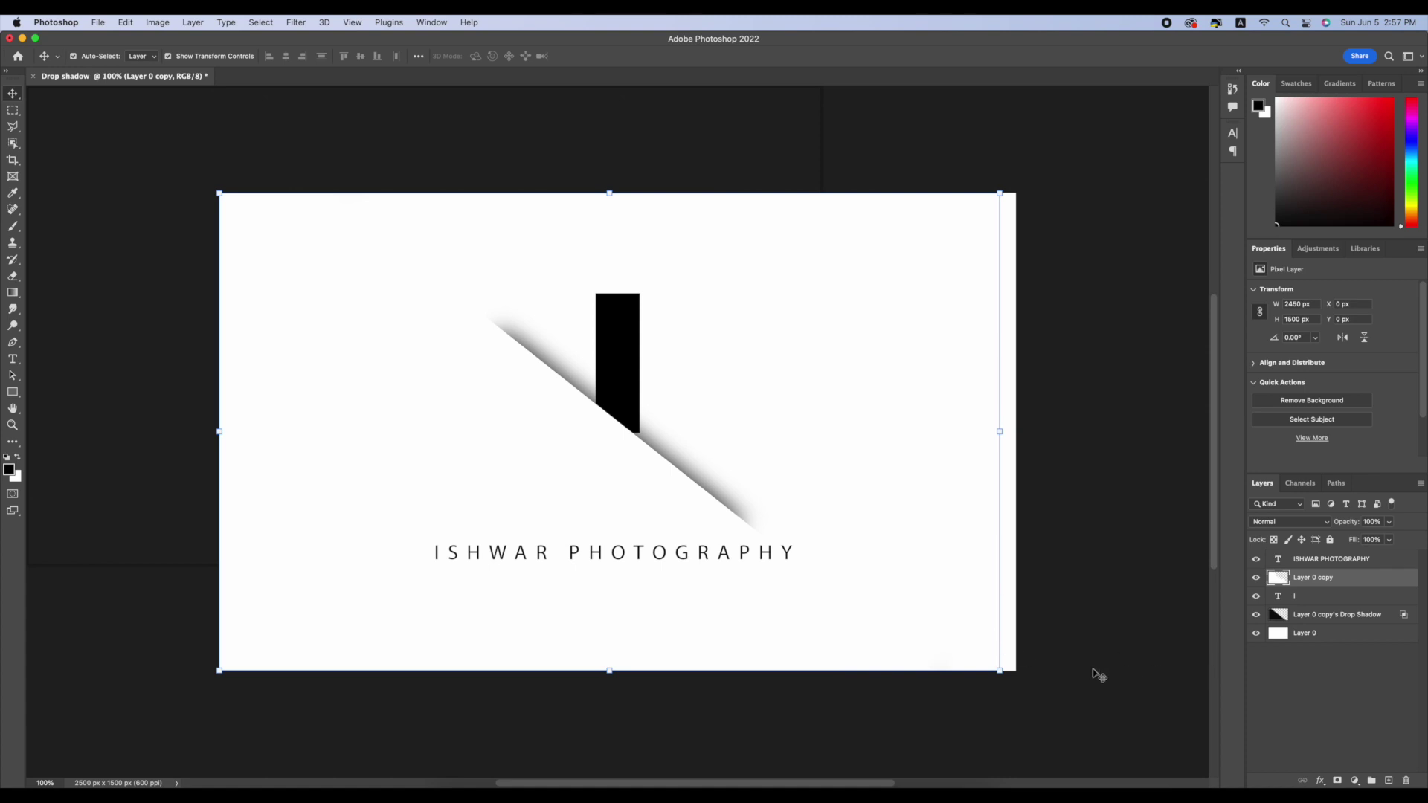
left_click(11, 393)
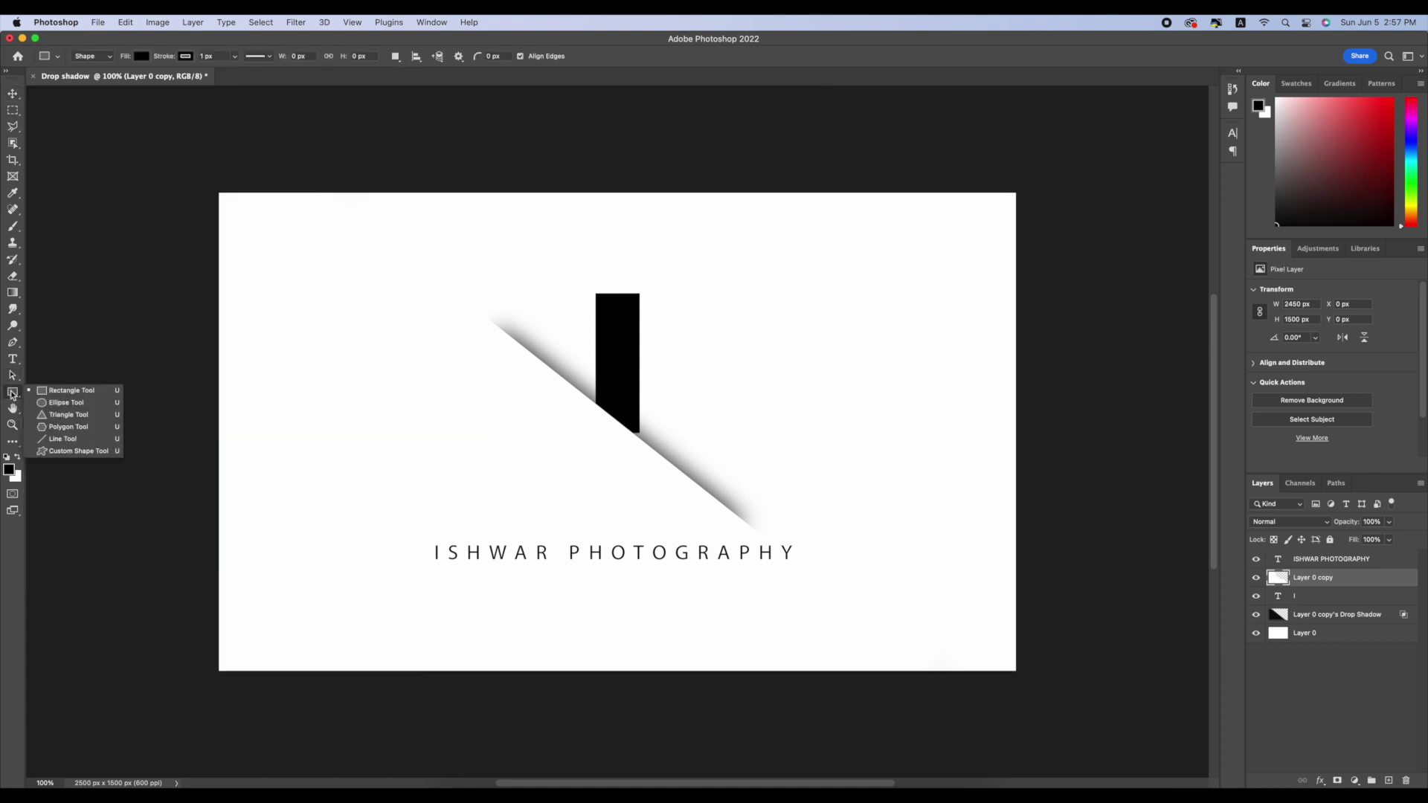
left_click(77, 391)
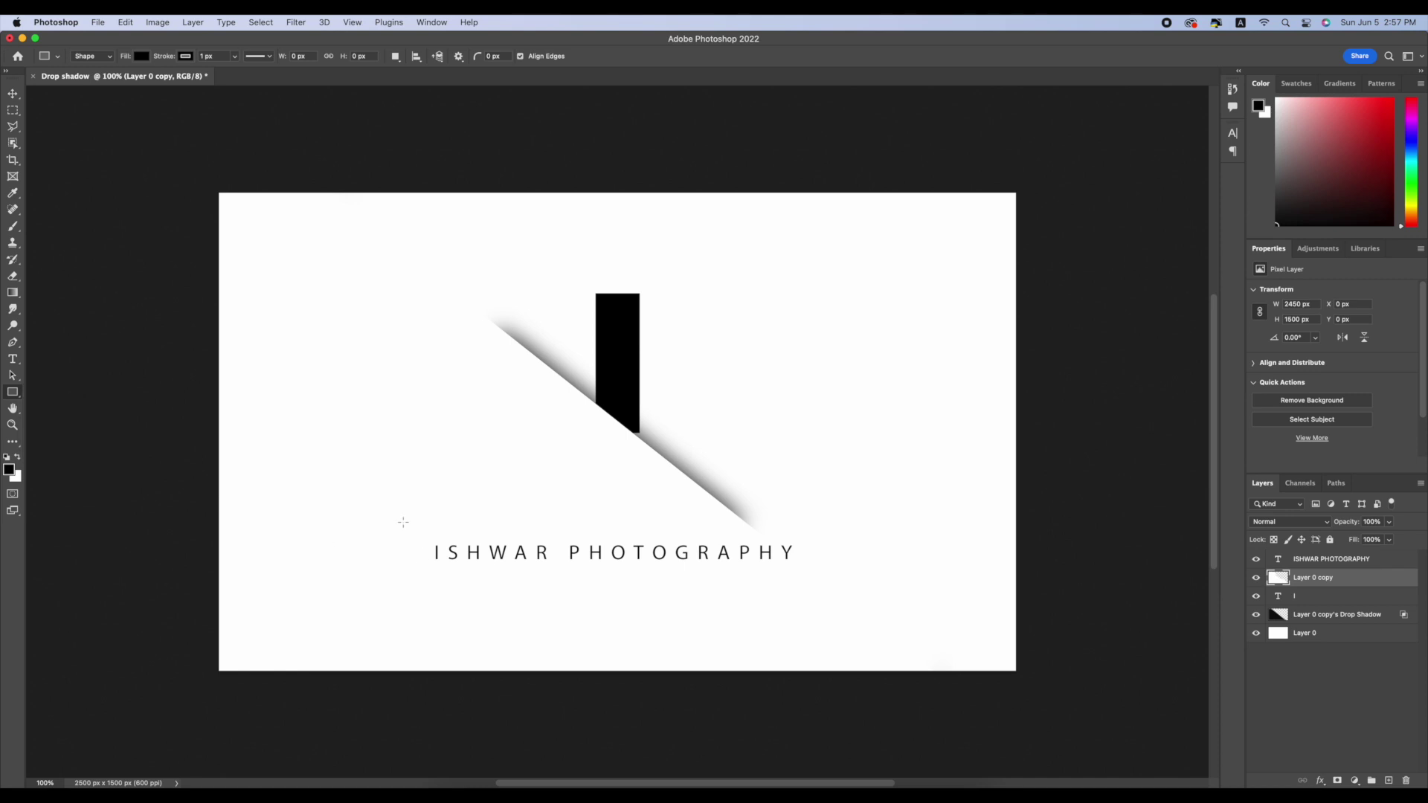
left_click_drag(385, 542, 833, 563)
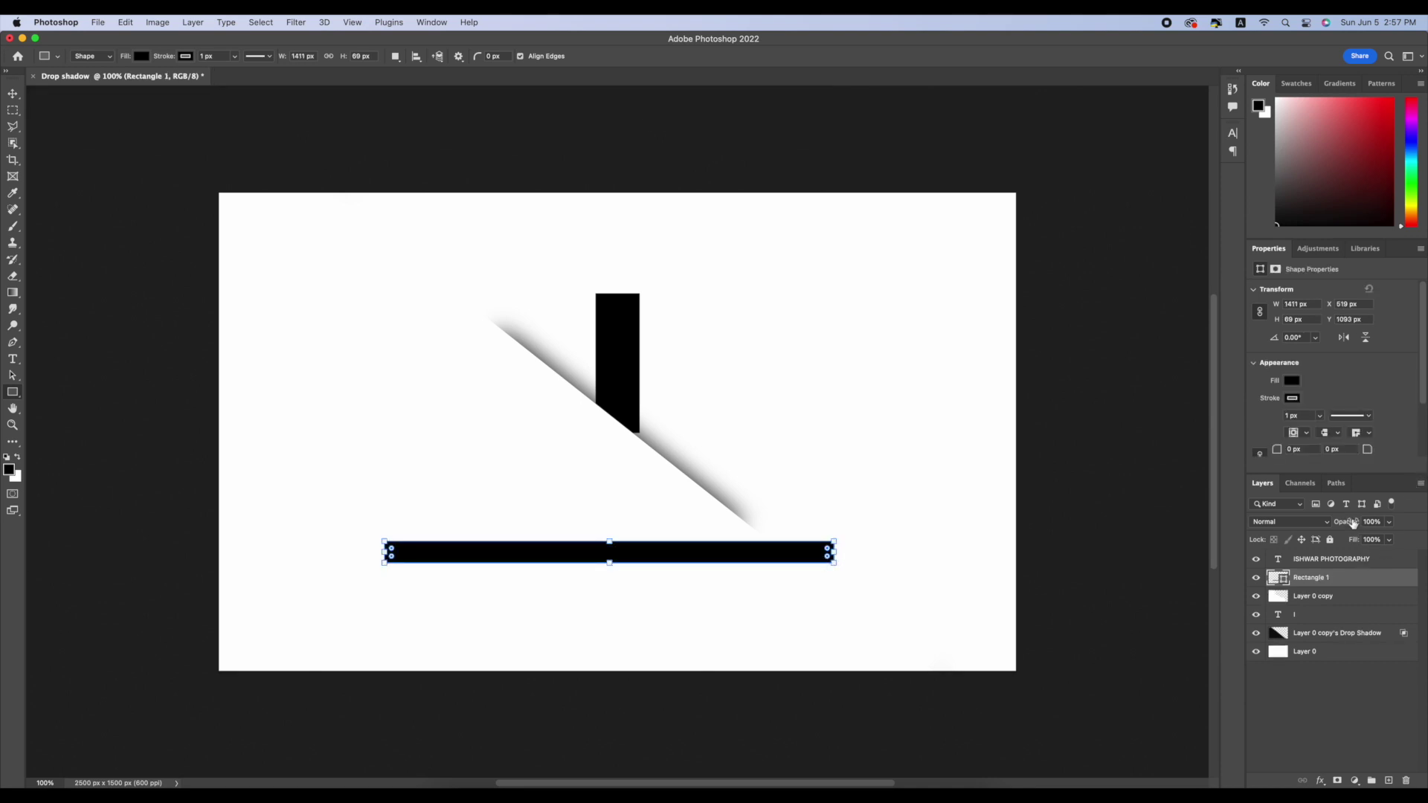
left_click_drag(1344, 526, 1311, 528)
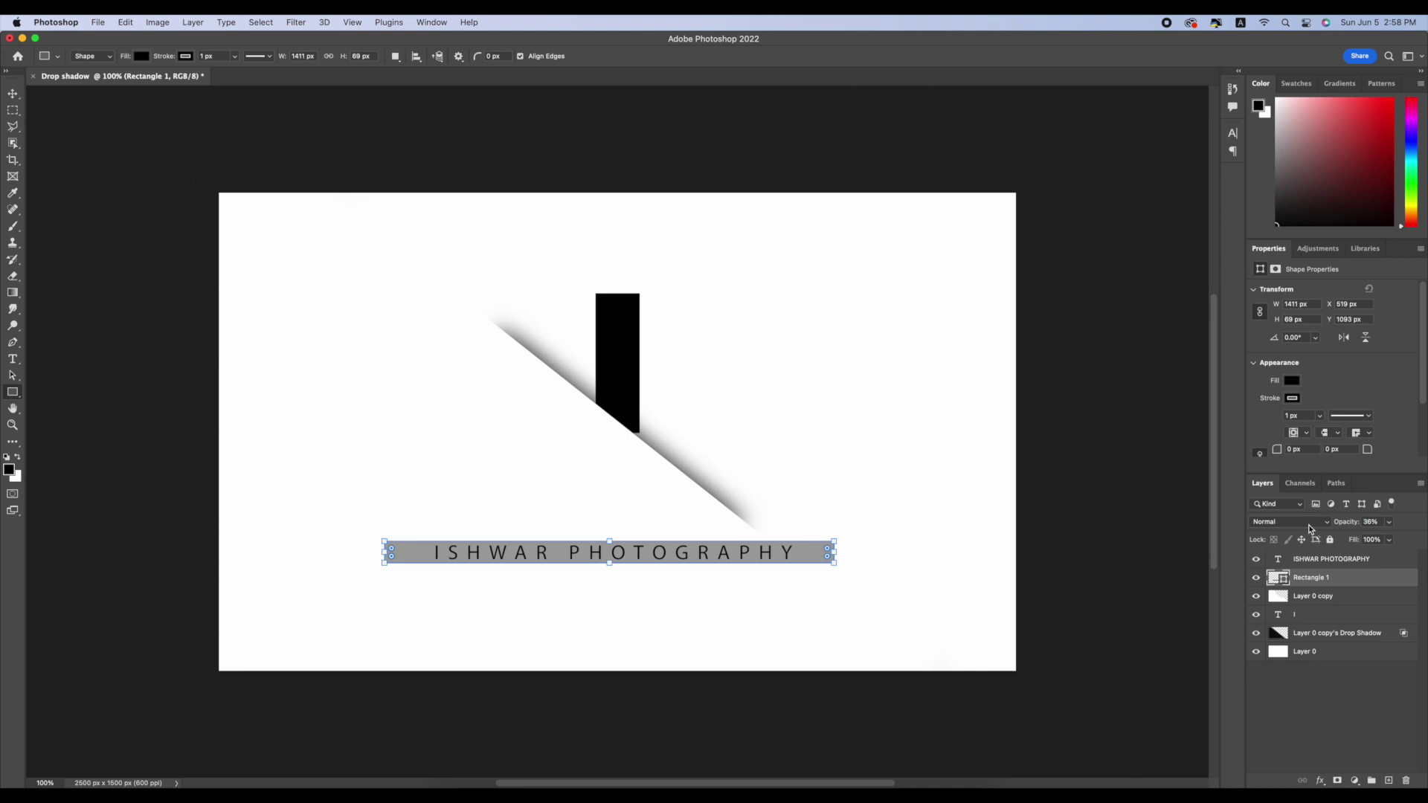
Rasterize the Rectangle 1 layer.
left_click(12, 92)
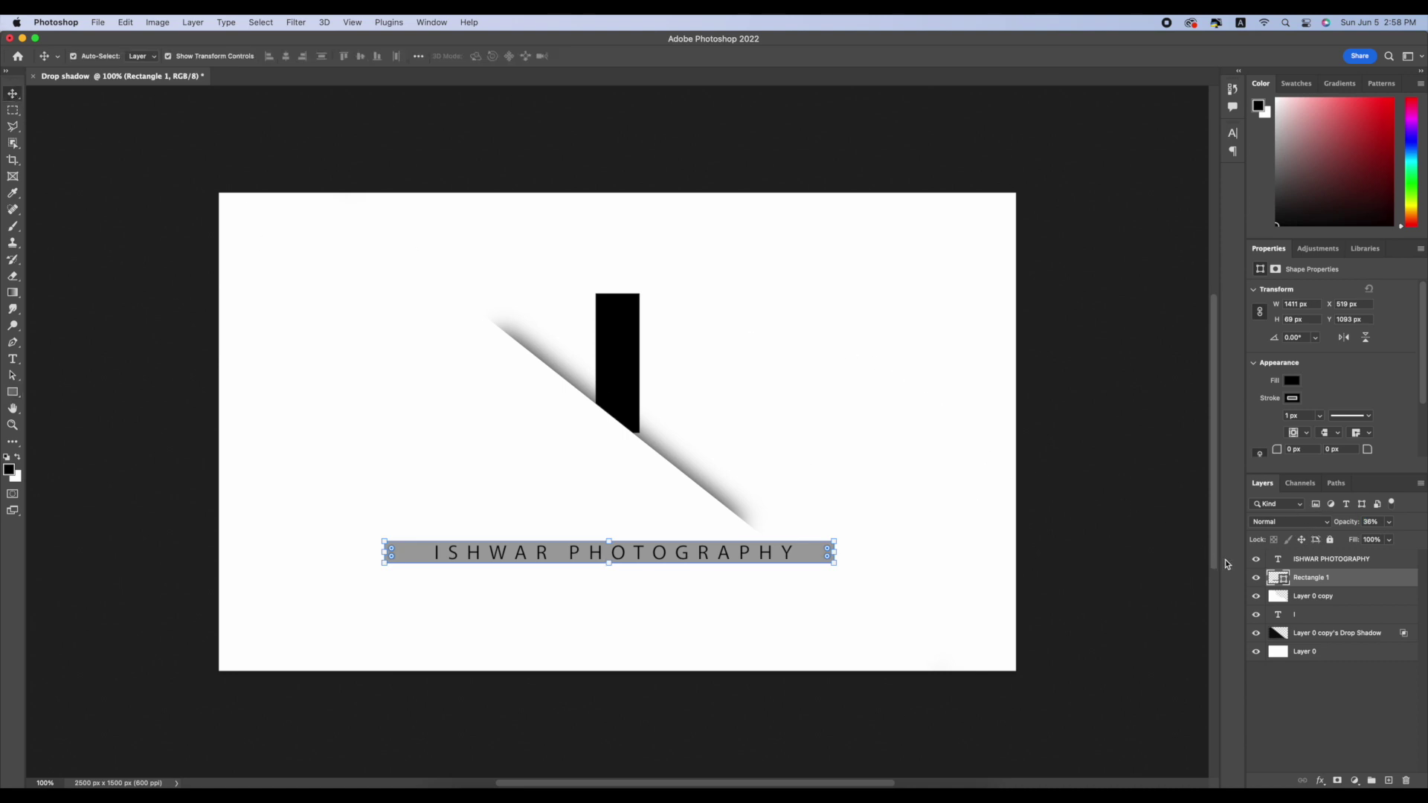
right_click(1294, 583)
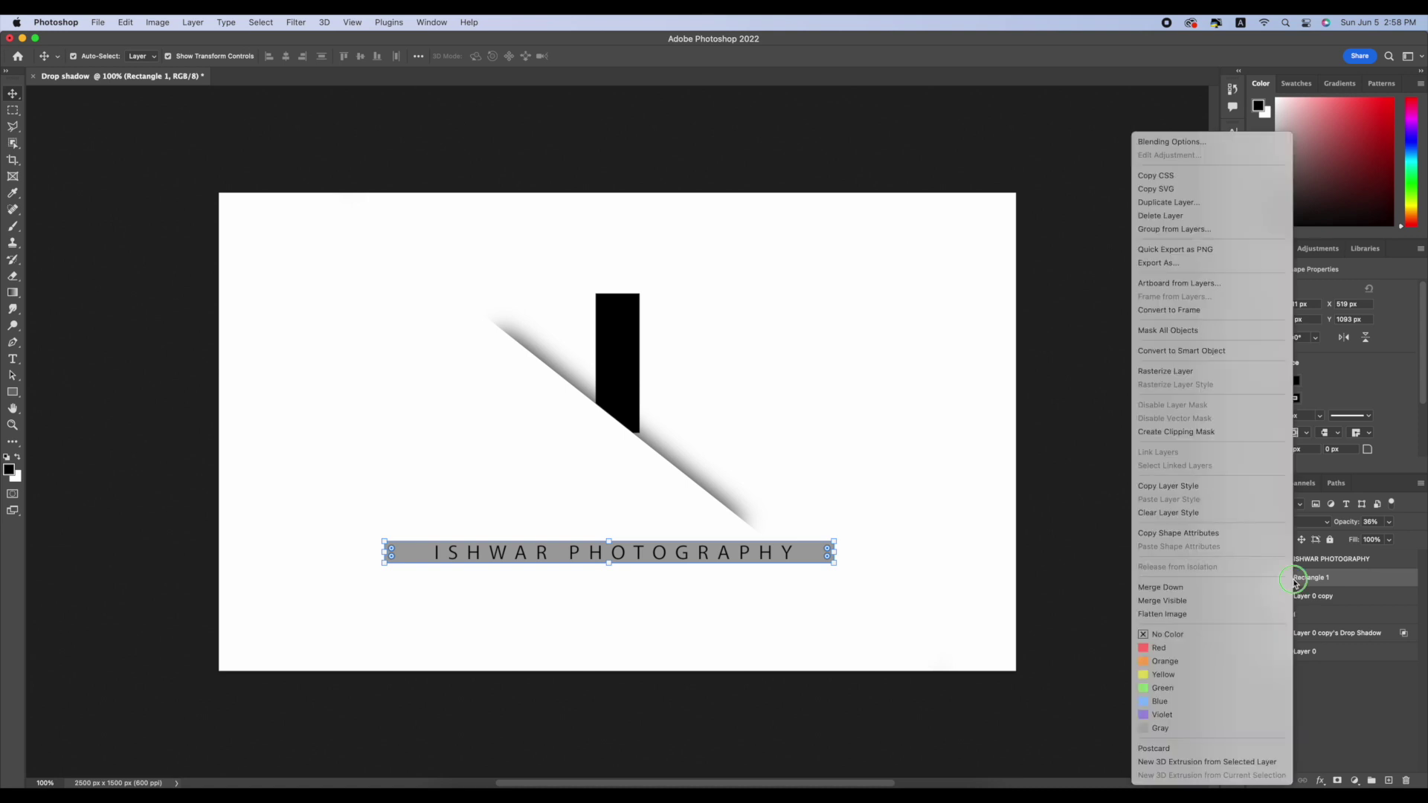
left_click(1165, 371)
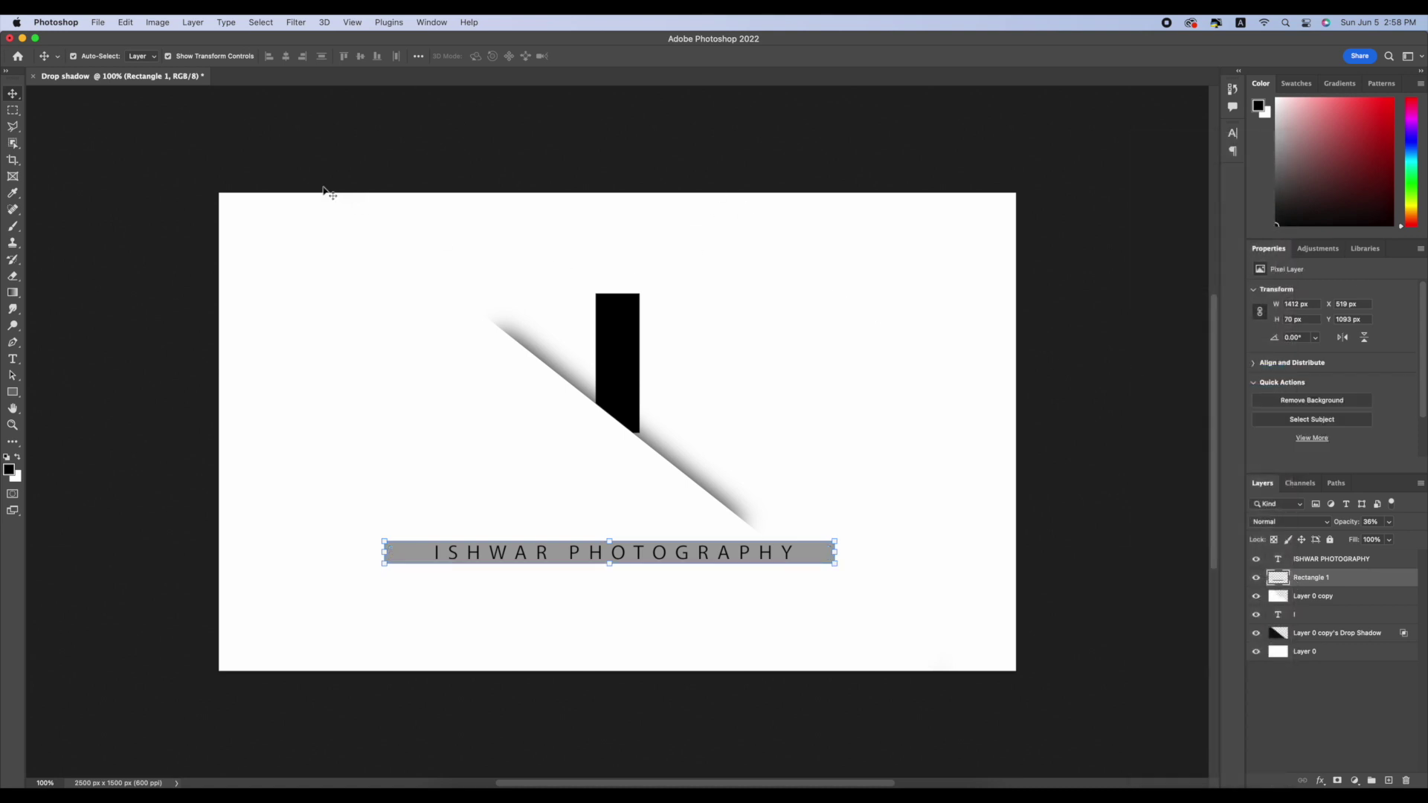
Slant both ends of the gray rectangle by outlining them in one combined Polygonal Lasso selection and cutting the selected areas.
left_click(12, 127)
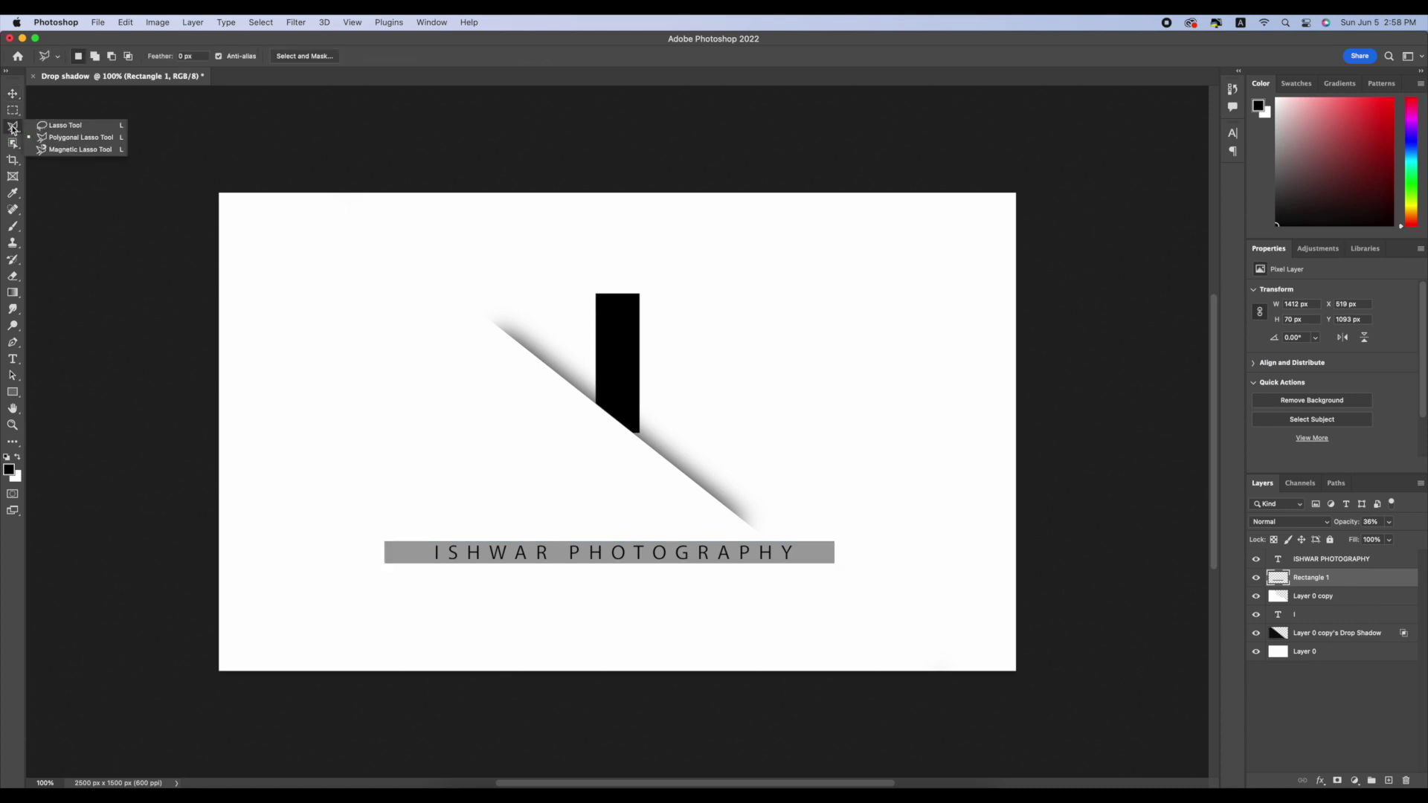
left_click(48, 138)
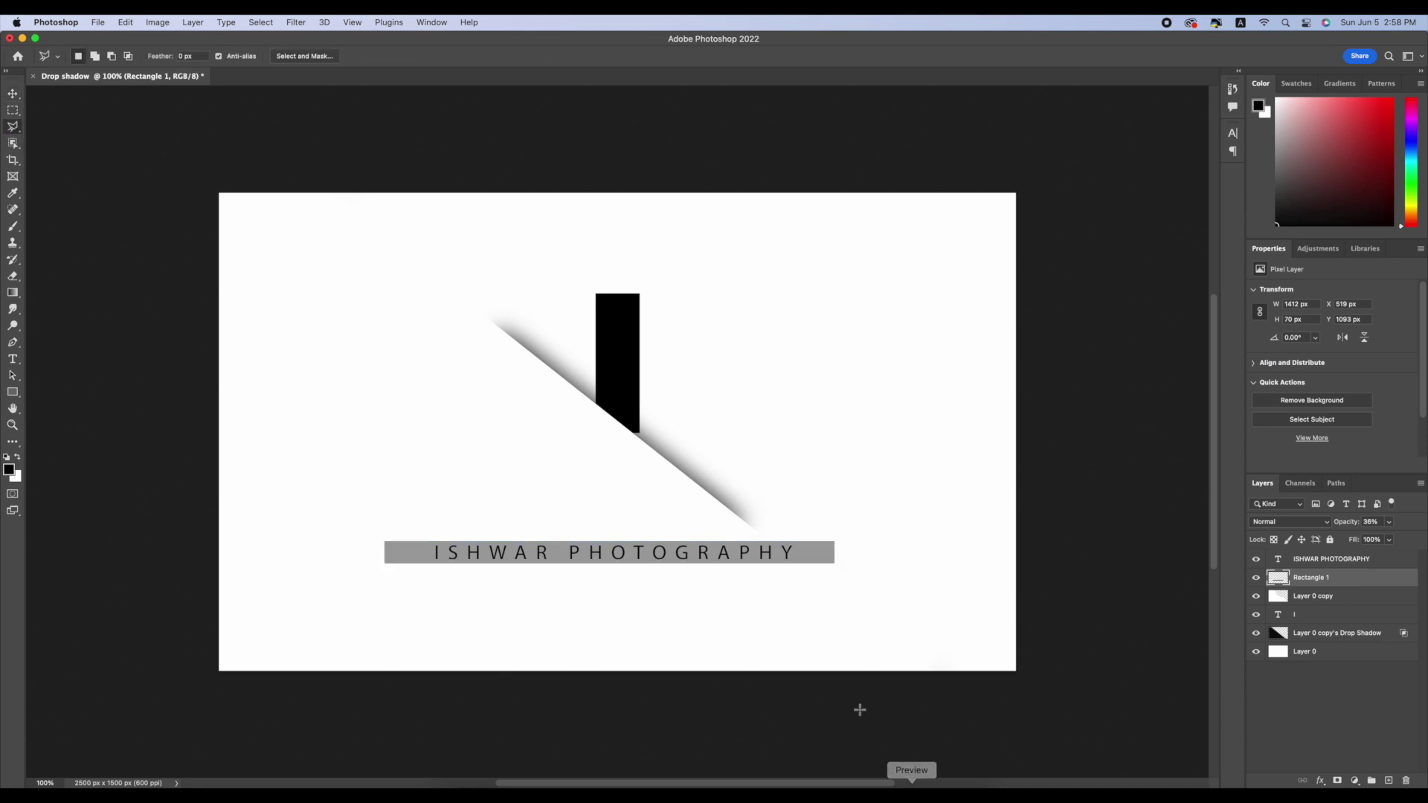
left_click(837, 460)
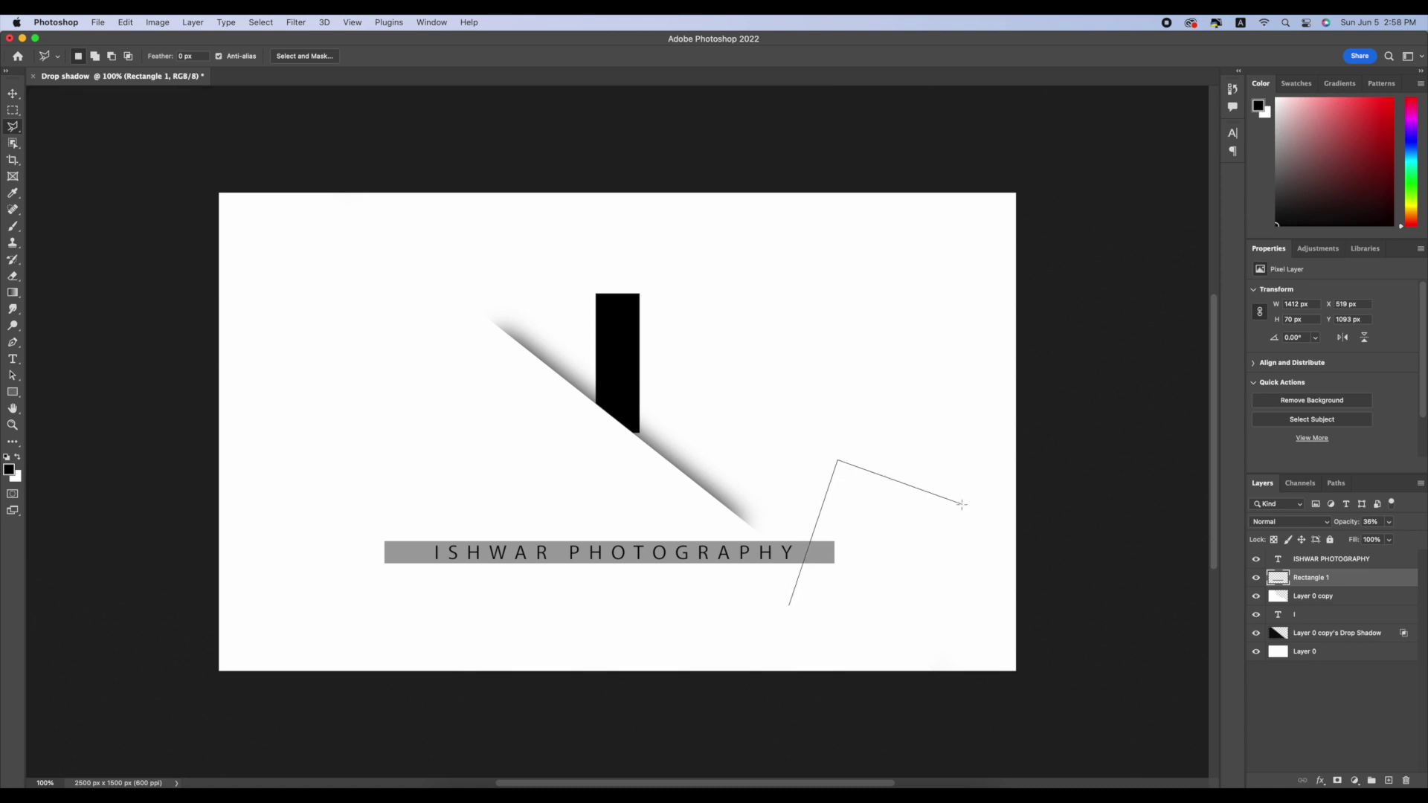
left_click(947, 508)
left_click(930, 620)
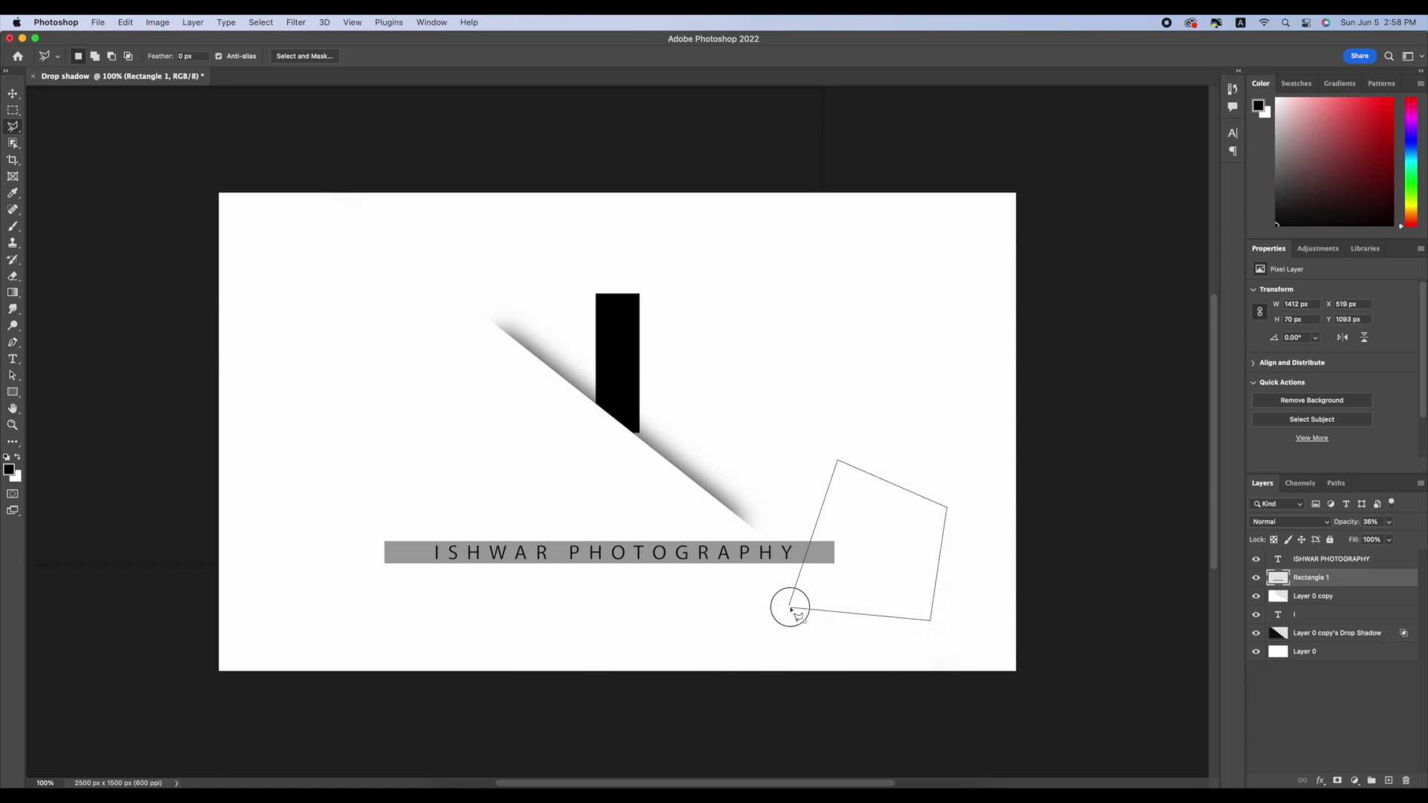
left_click(789, 606)
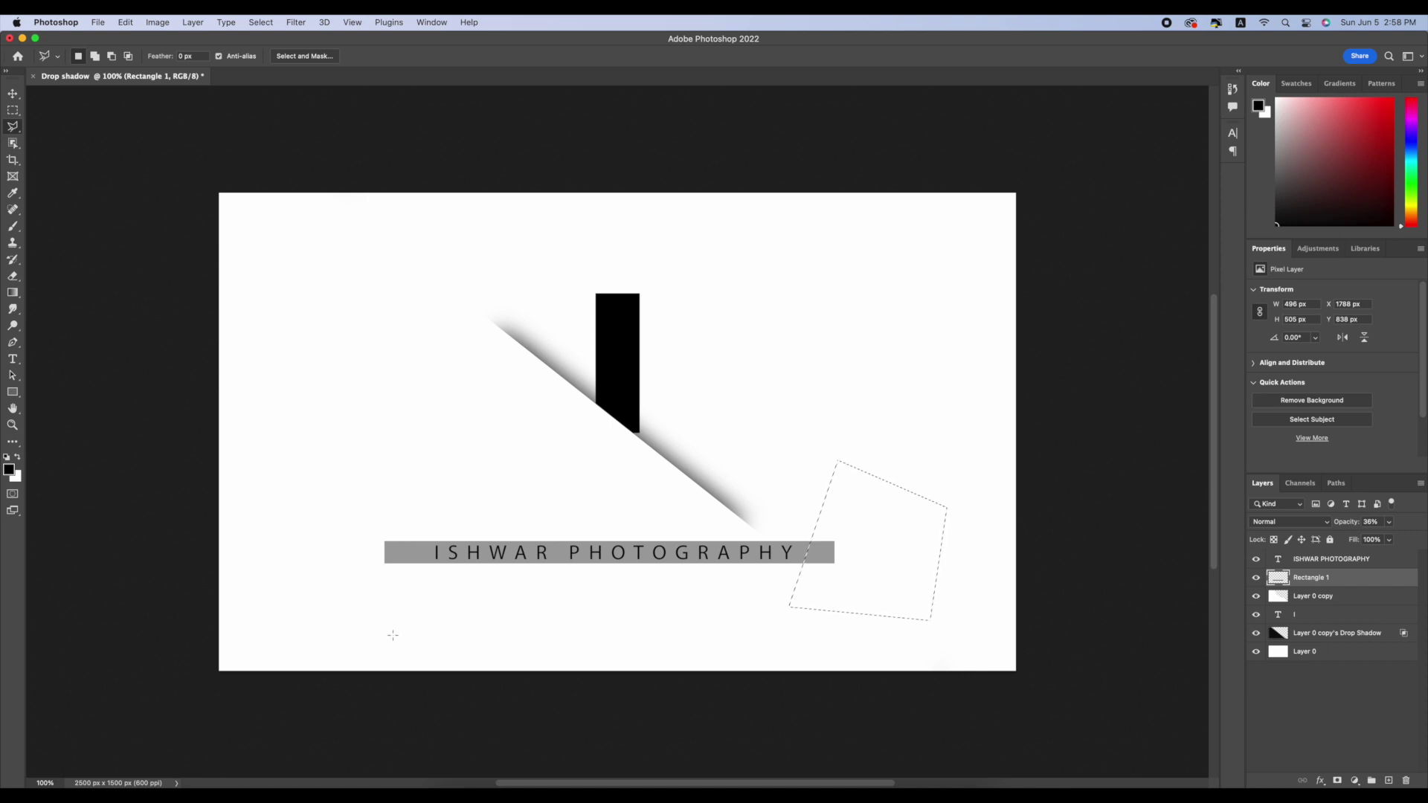
key("shift")
left_click(392, 594, "shift")
left_click(454, 466)
left_click(346, 469)
left_click(266, 509)
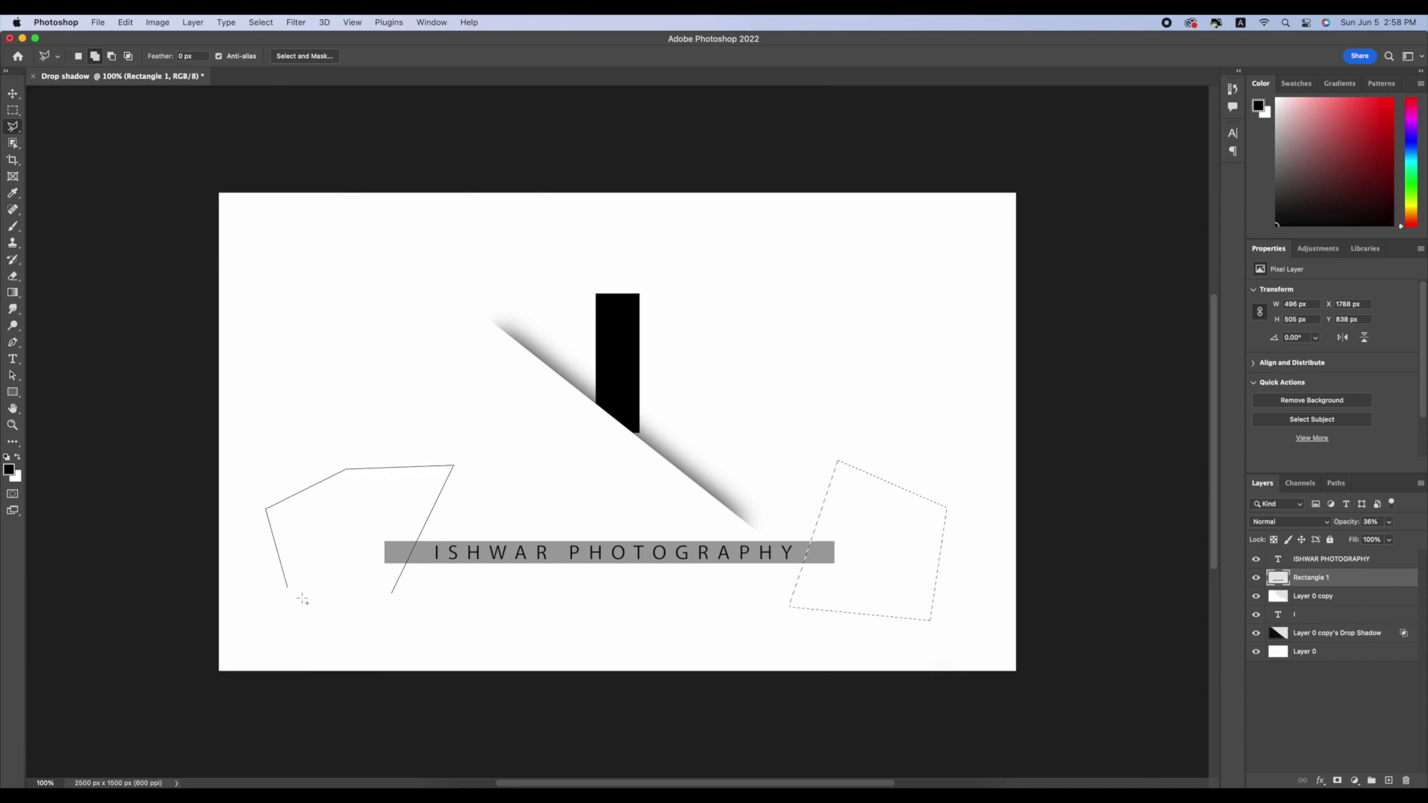
left_click(392, 593)
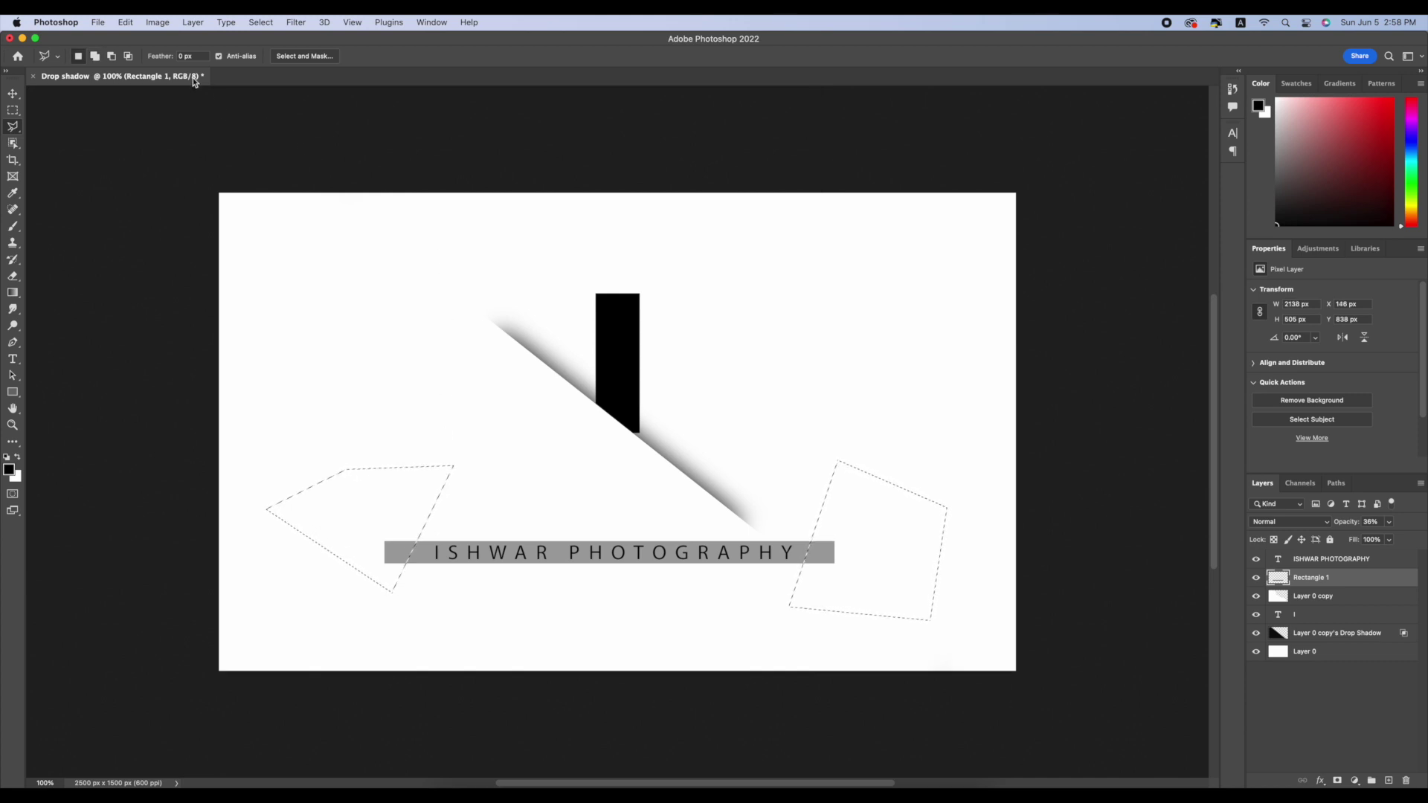
left_click(126, 23)
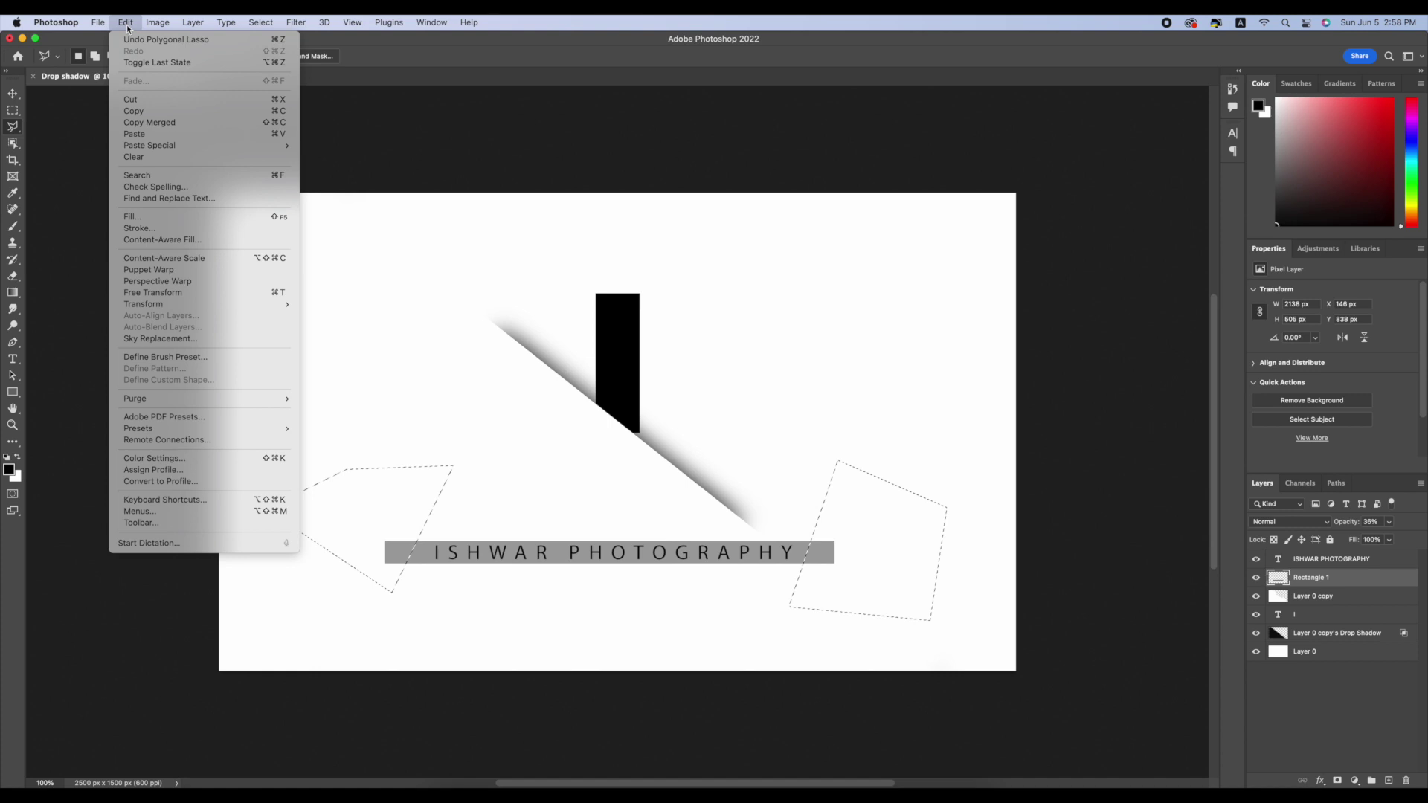
left_click(133, 99)
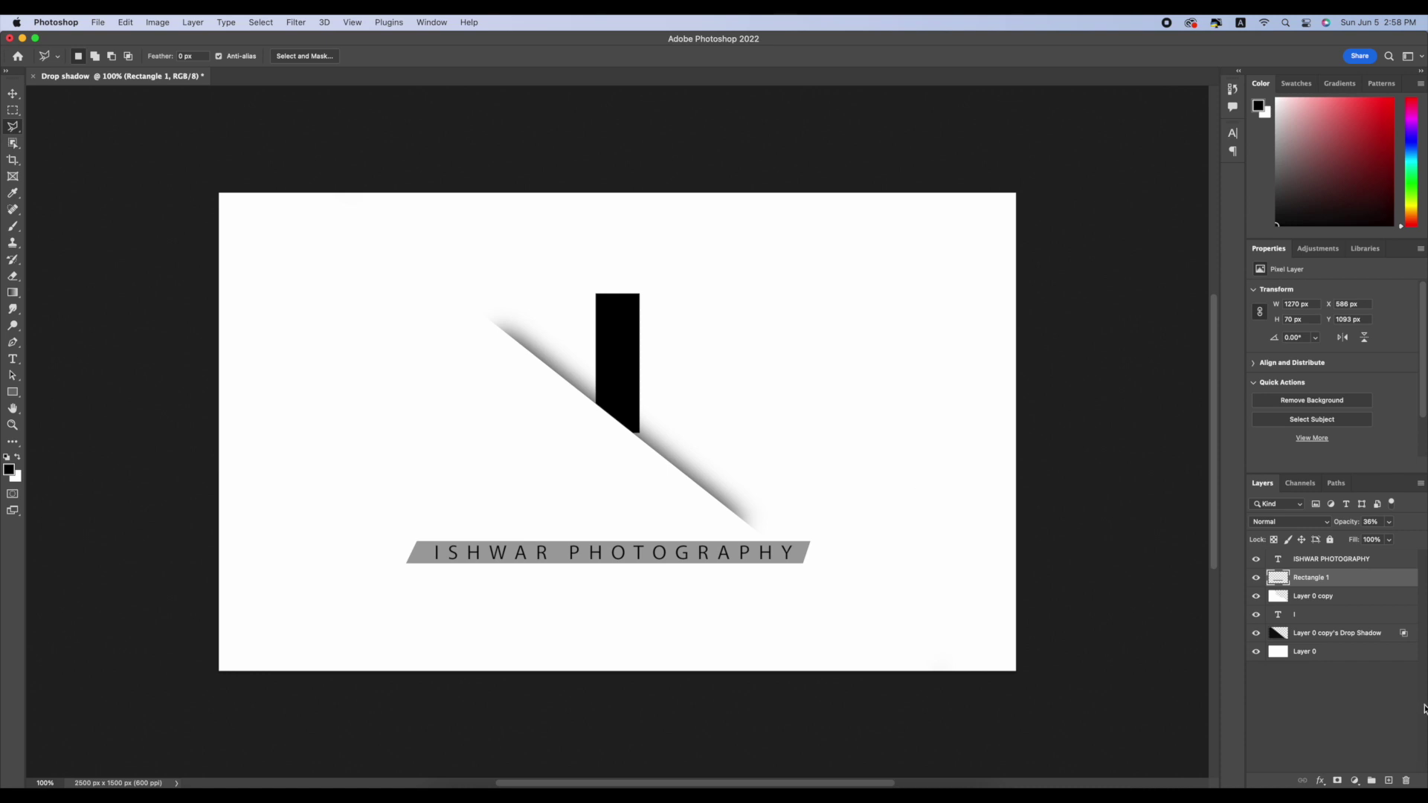
Shift the "ISHWAR PHOTOGRAPHY" text slightly left so it is centered on the slanted gray bar.
left_click(1336, 559)
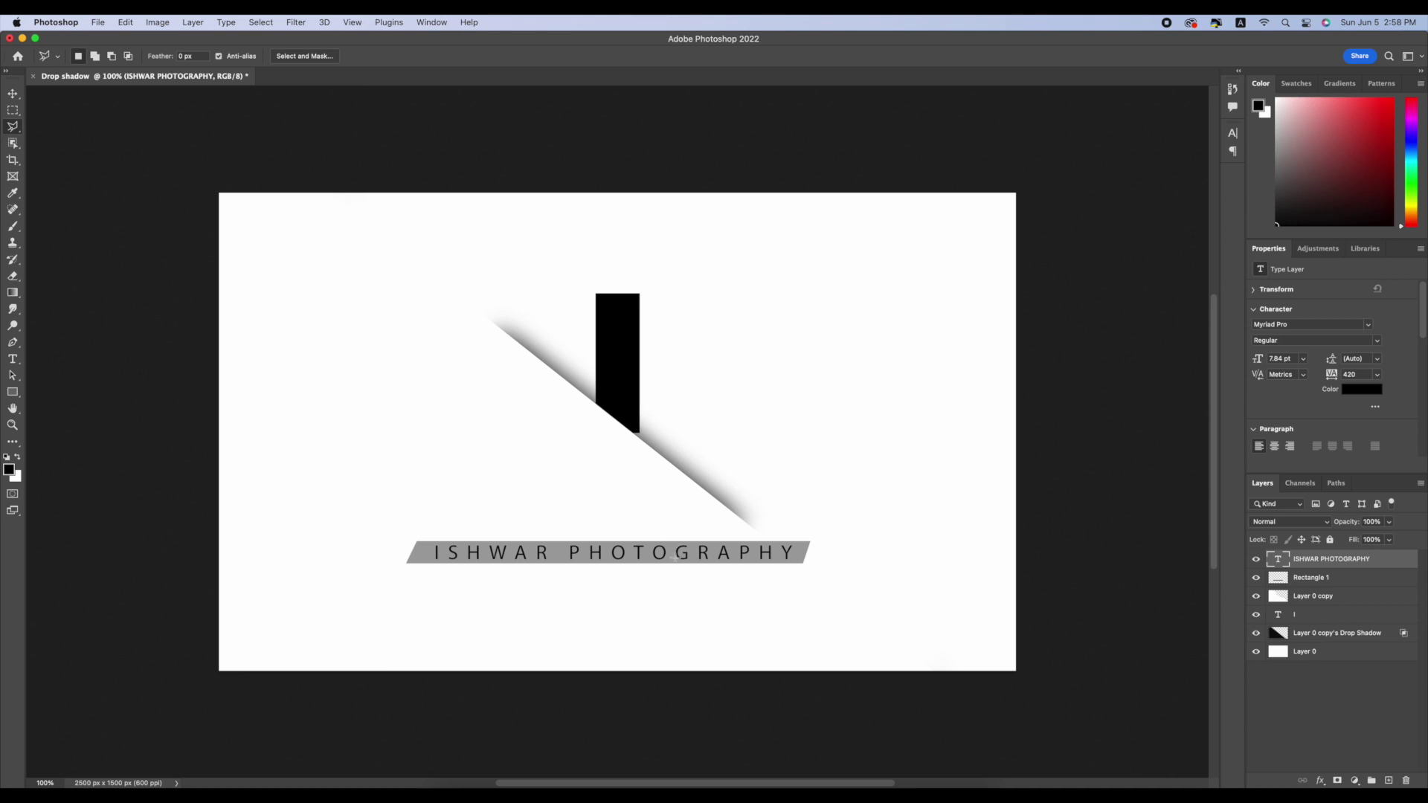
left_click(13, 94)
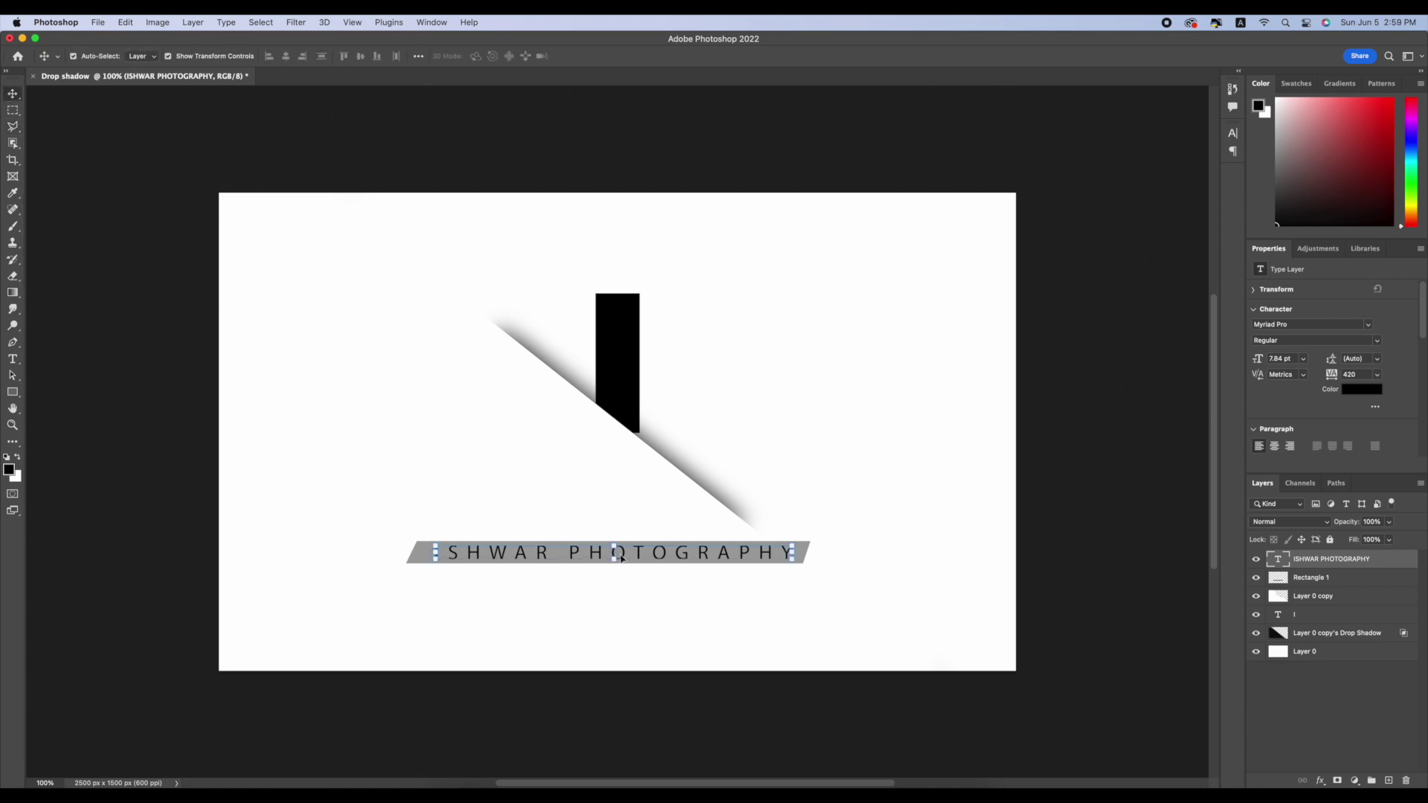
left_click_drag(622, 558, 618, 560)
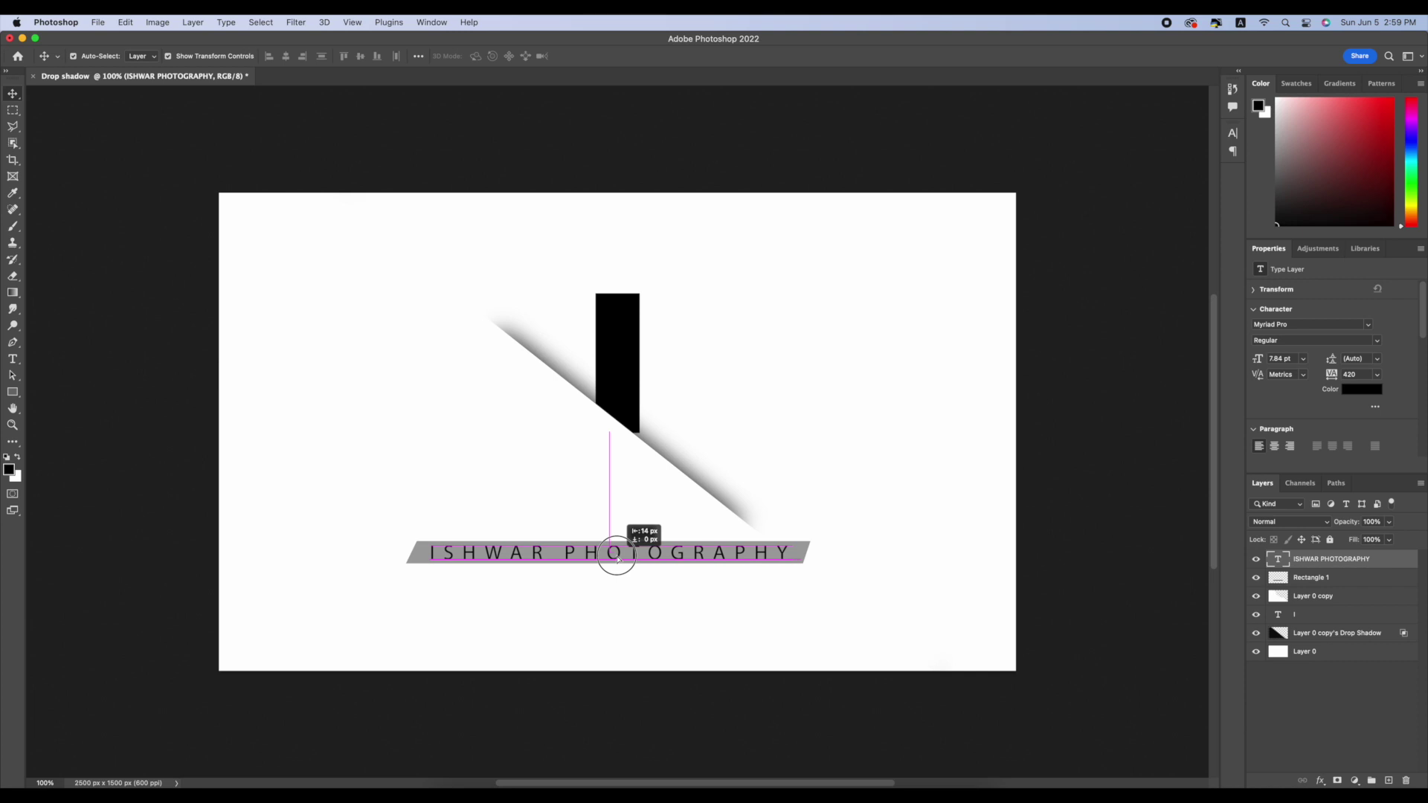
left_click_drag(619, 559, 618, 560)
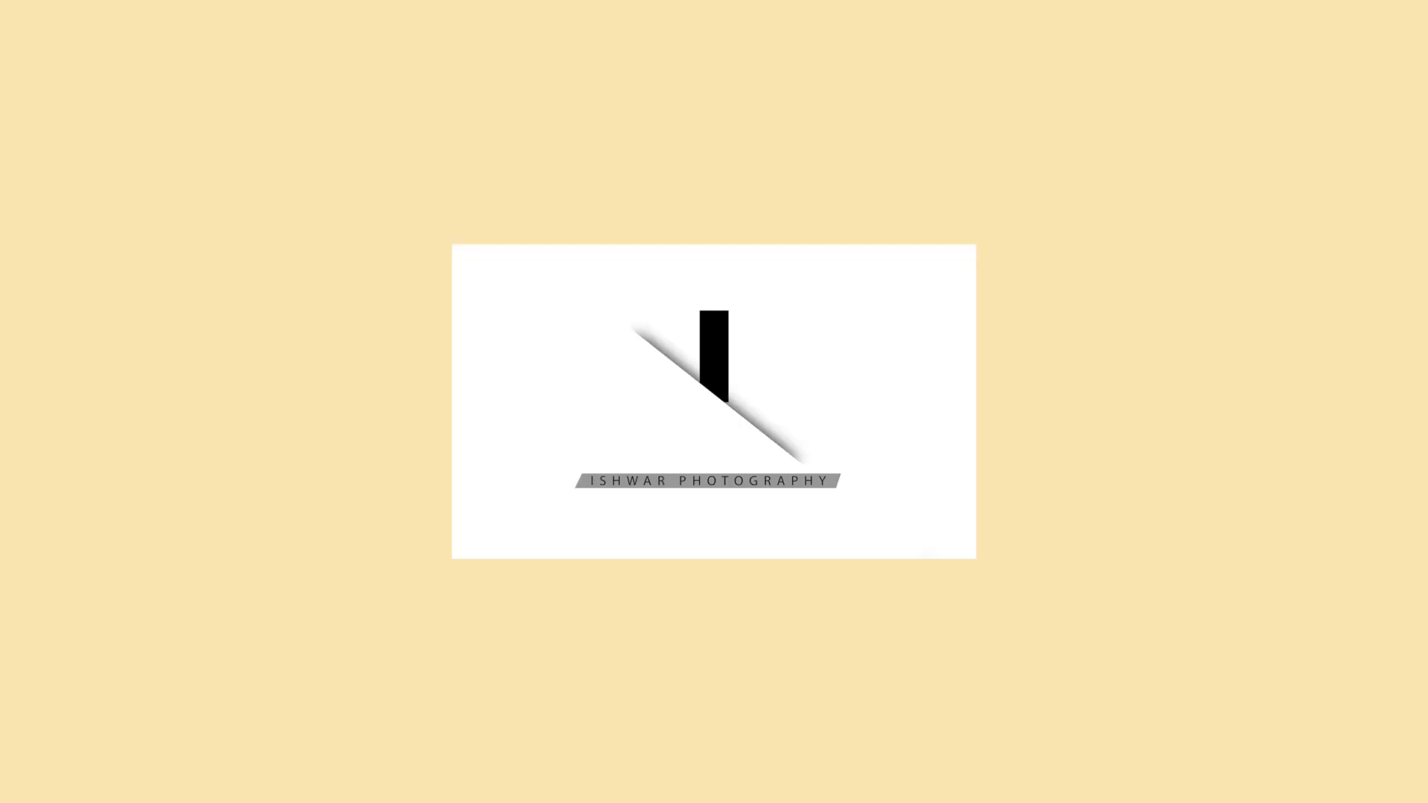